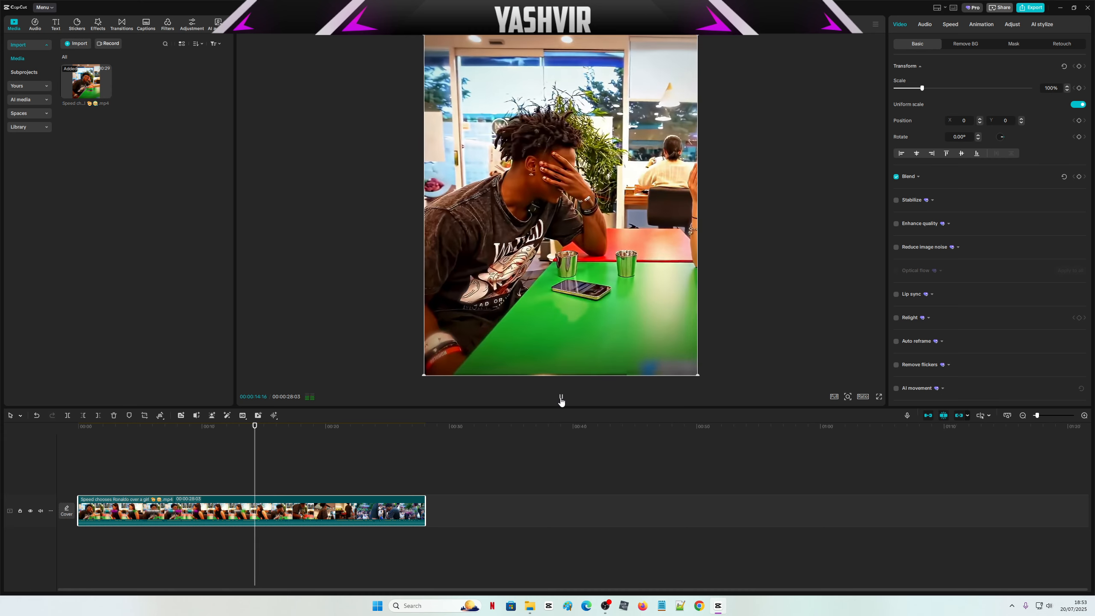
Step: Insert a freeze frame into the clip at about 14 seconds, where the man covers his face
left_click(560, 398)
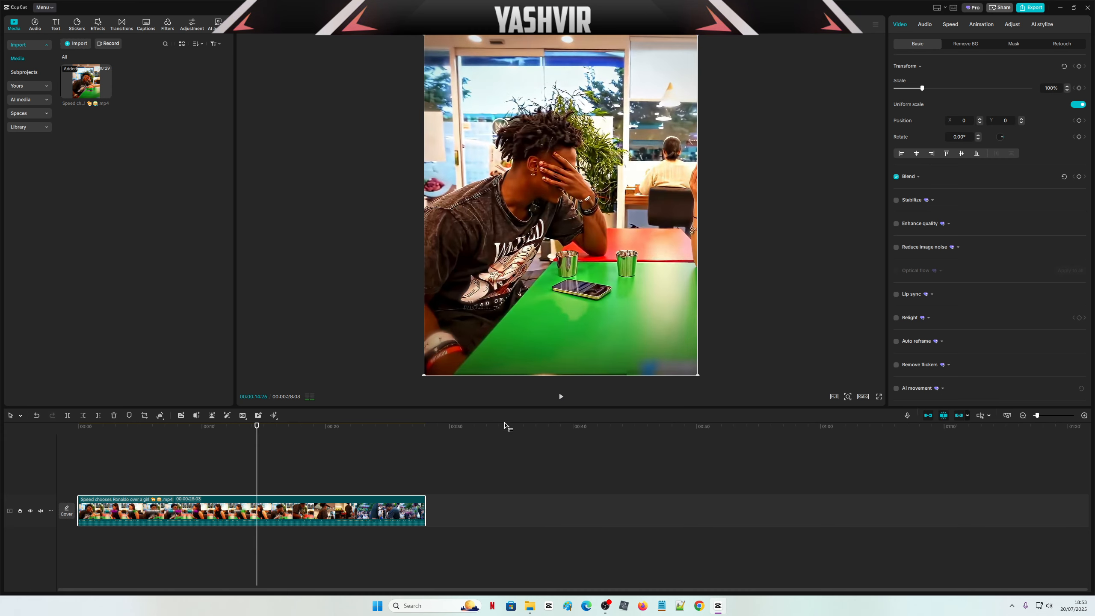
right_click(261, 509)
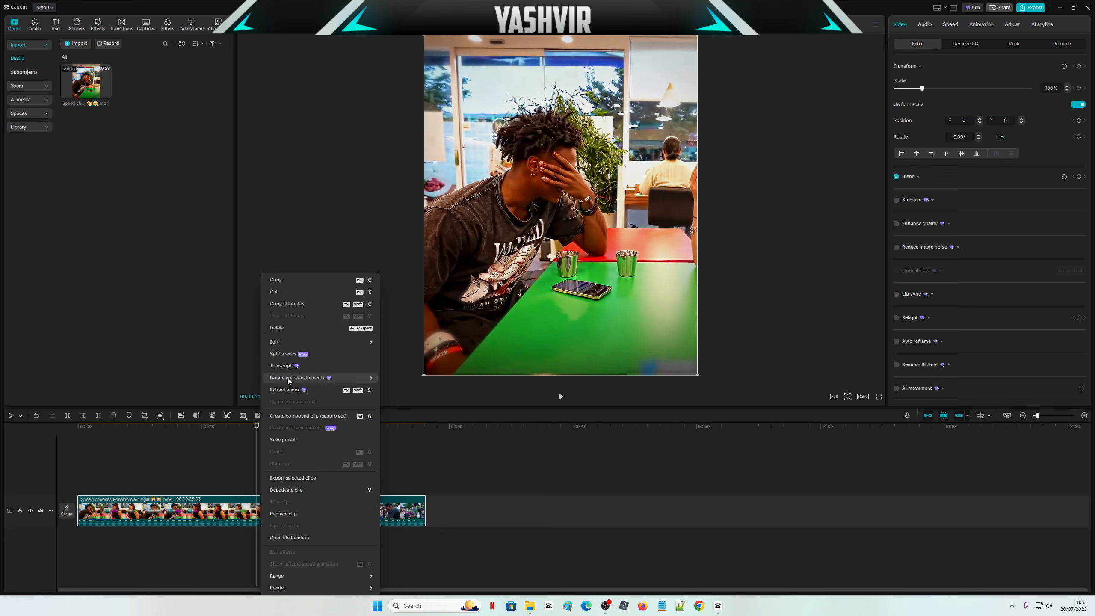
mouse_move(292, 343)
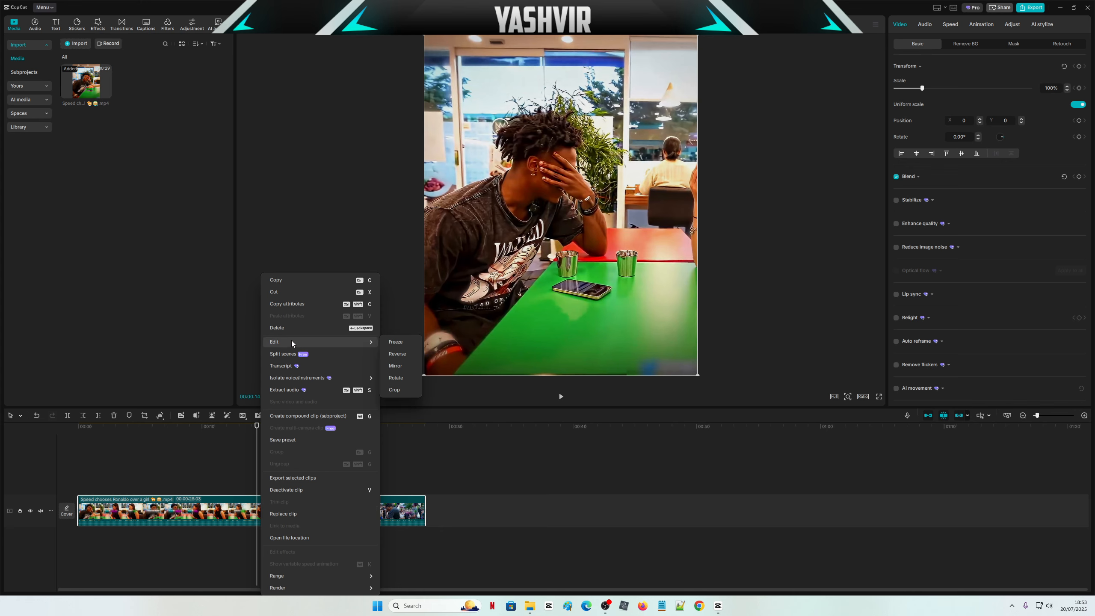
left_click(405, 345)
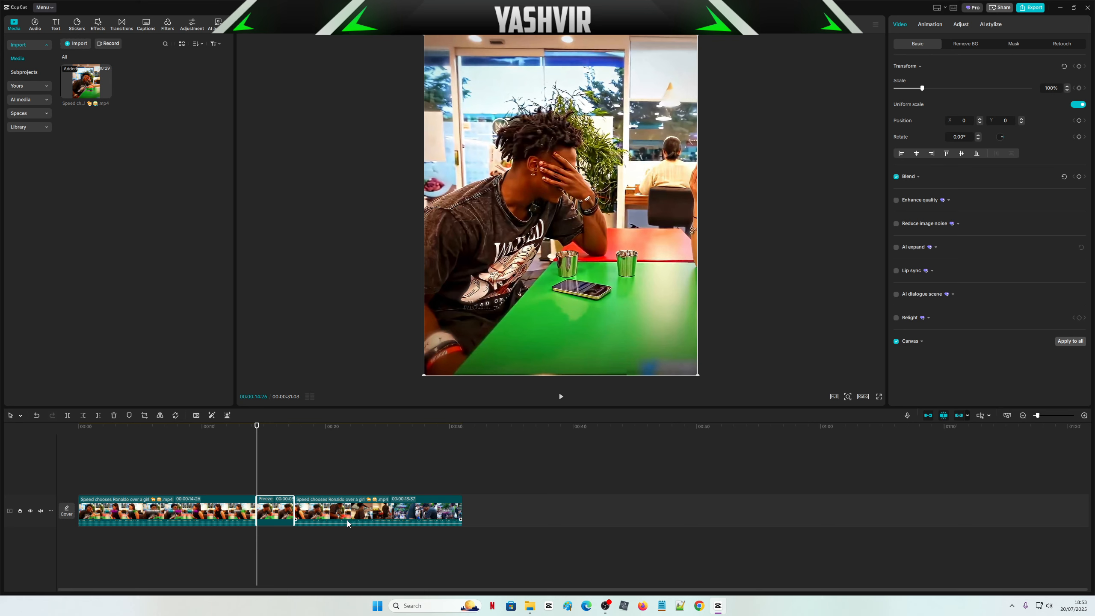
mouse_move(264, 432)
left_mouse_down()
mouse_move(293, 432)
mouse_move(256, 432)
left_mouse_up()
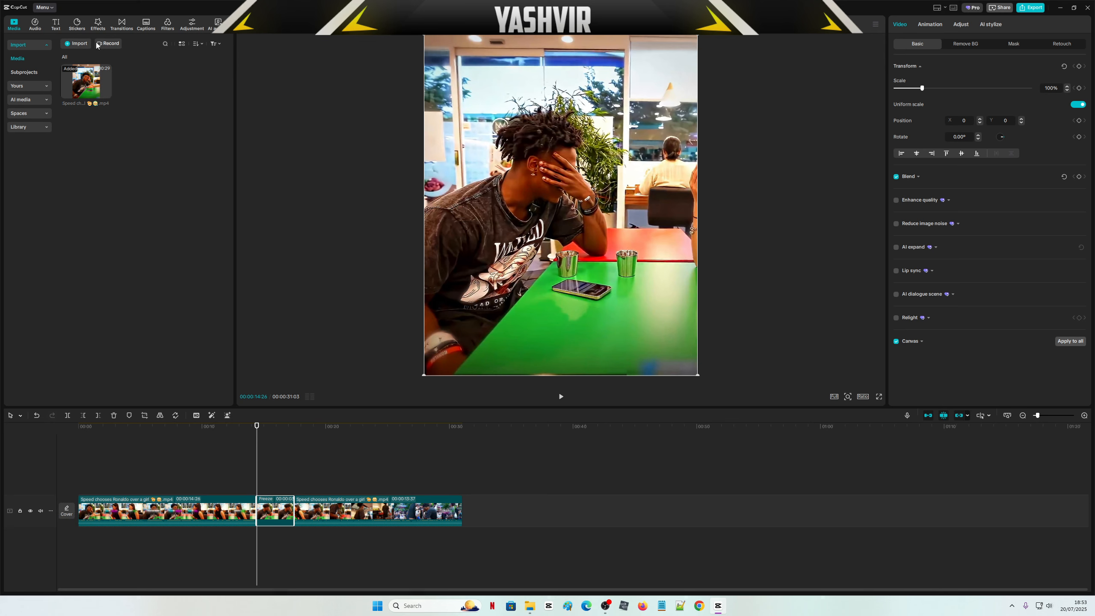
Step: Apply the trending Shake video effect to the freeze-frame clip
left_click(98, 26)
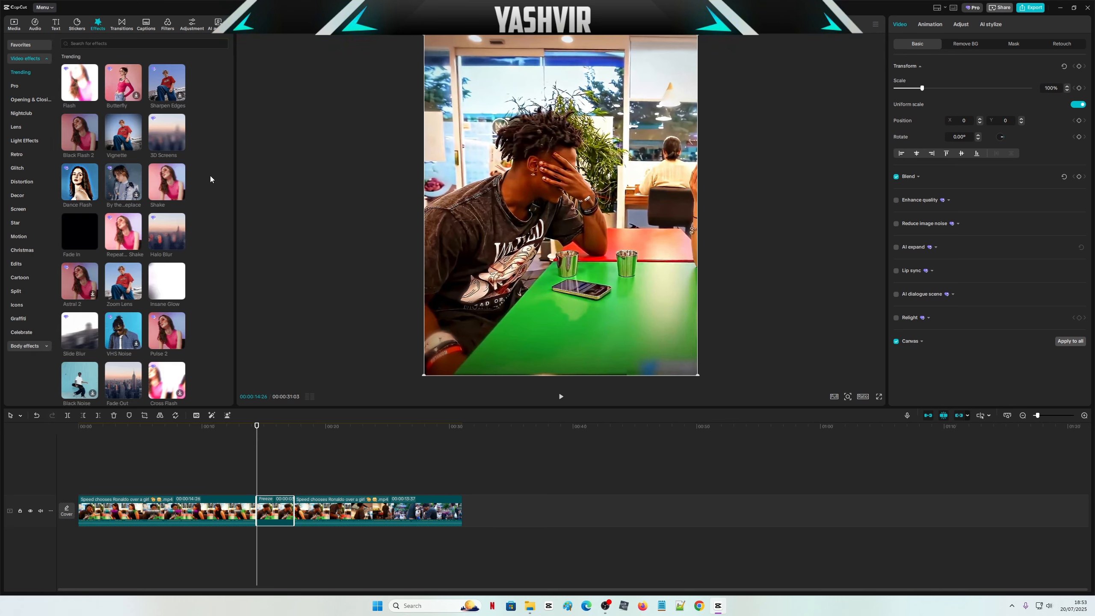
left_click(160, 183)
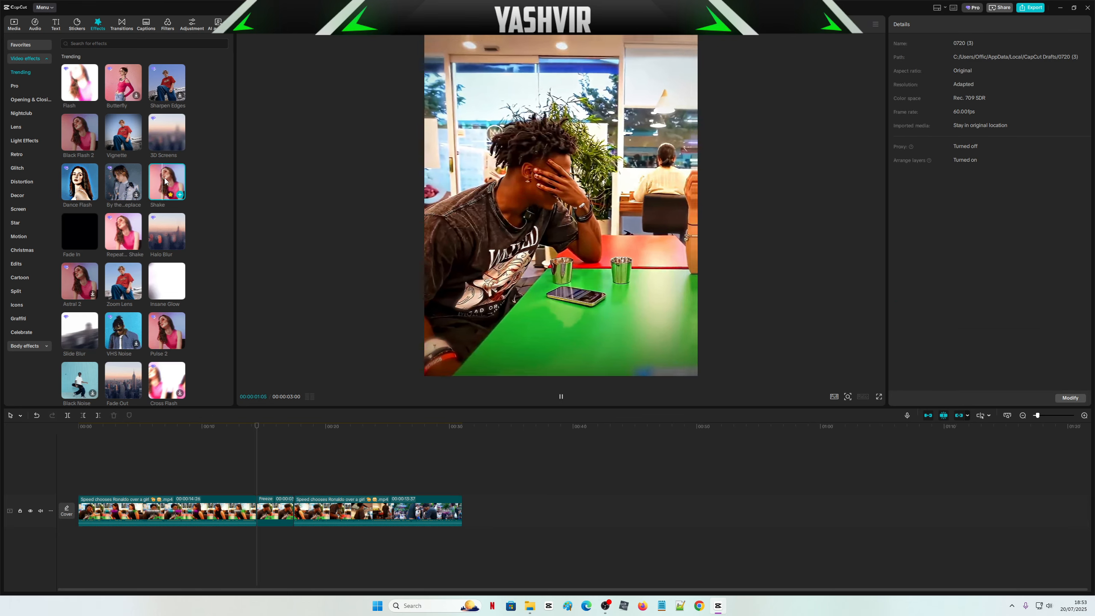
left_click_drag(165, 181, 267, 512)
Step: Preview the favourite video effects and add Spotlight and Color Flicker as separate layers above the freeze frame
left_click(36, 57)
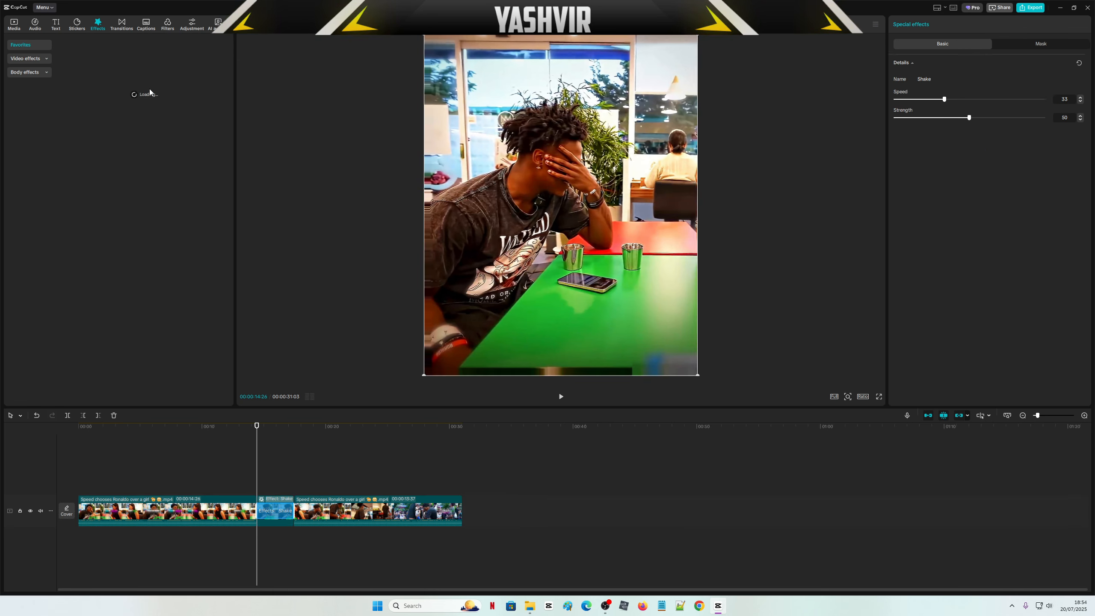
left_click(207, 68)
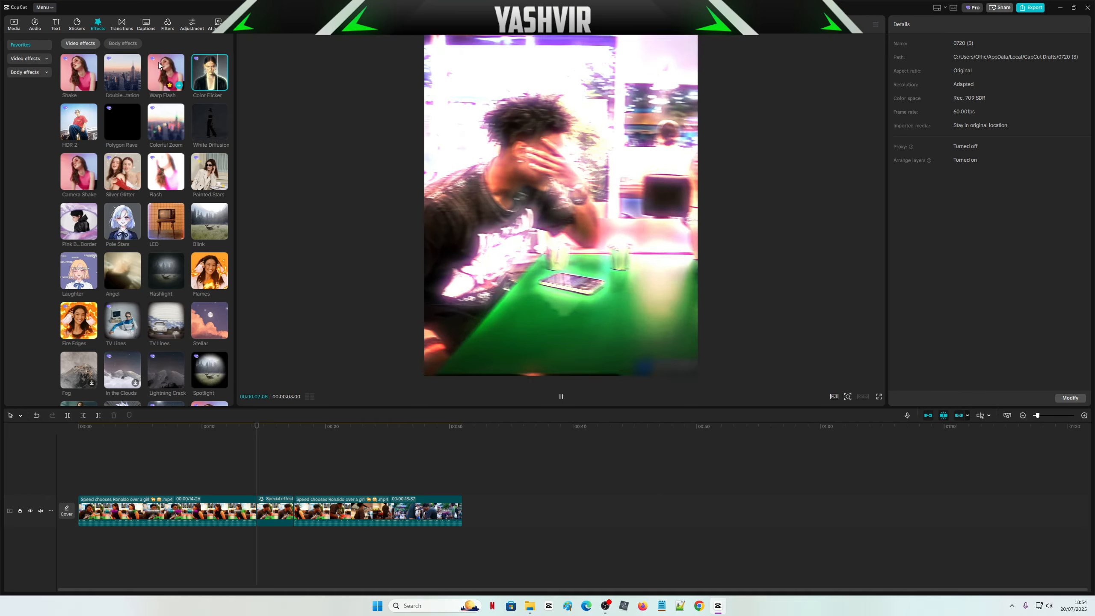
left_click(66, 65)
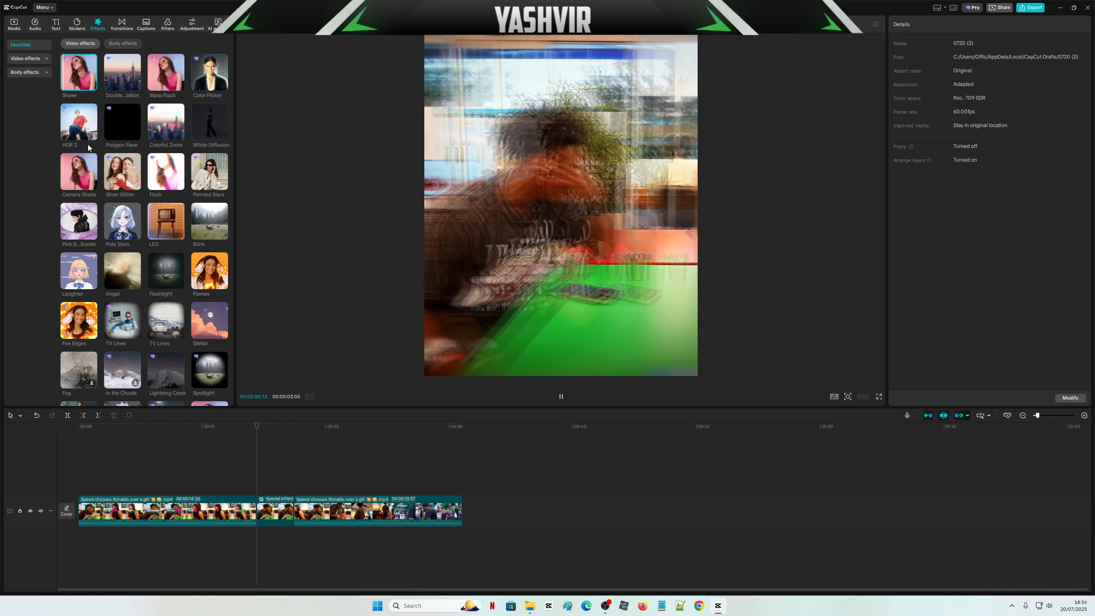
left_click(82, 130)
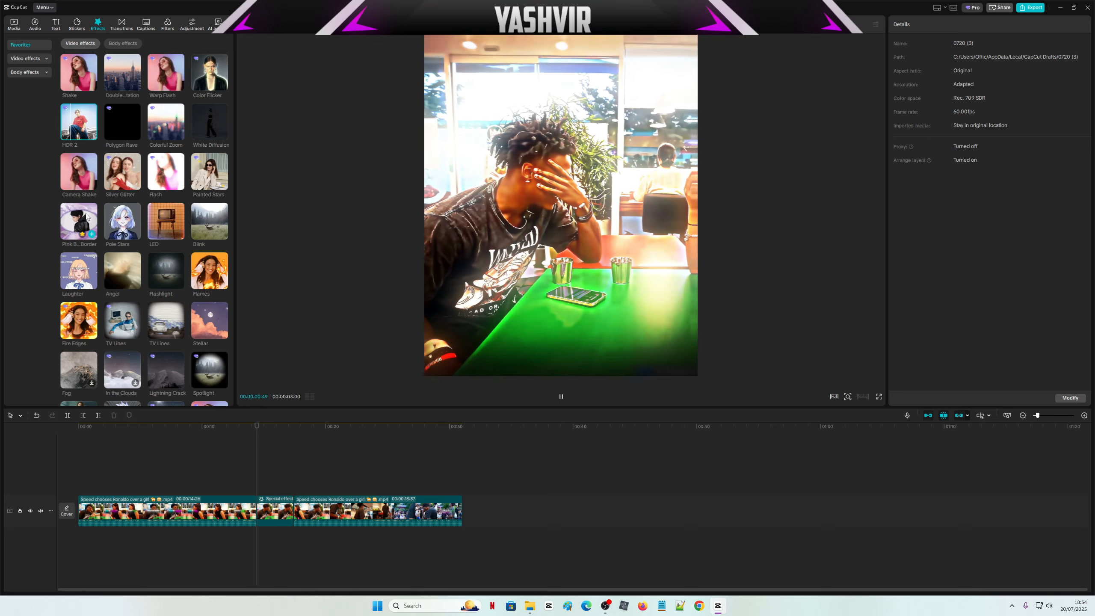
left_click(86, 217)
left_click(177, 328)
left_click(217, 379)
left_click_drag(216, 379, 261, 492)
left_click(210, 73)
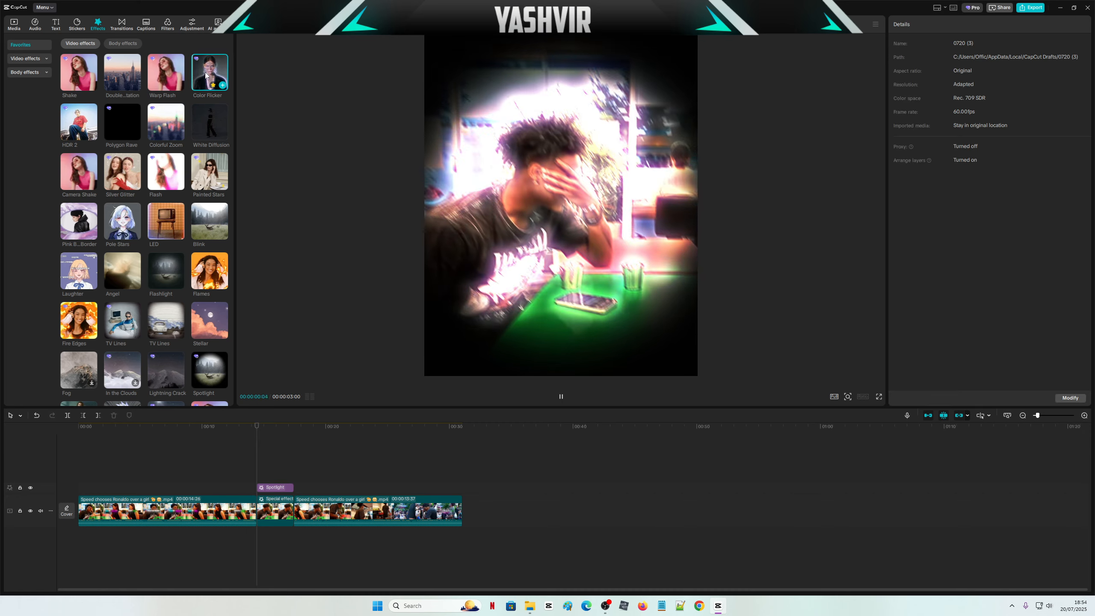
left_click_drag(209, 73, 270, 475)
Step: Set the freeze frame's Shake effect to speed 37 and strength 46, and preview it
left_click(274, 510)
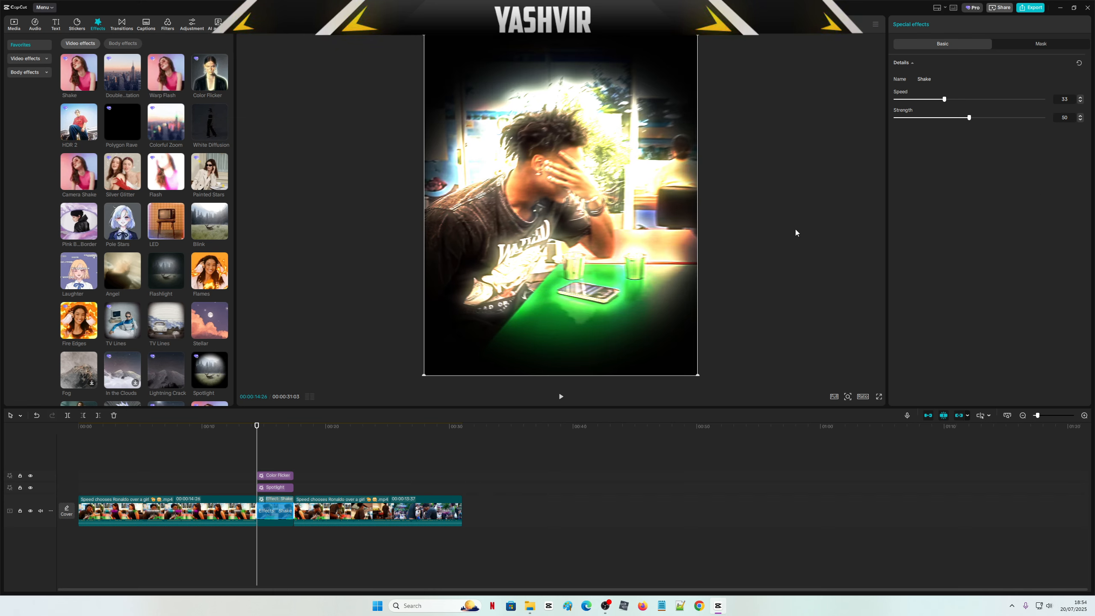
left_click(1029, 45)
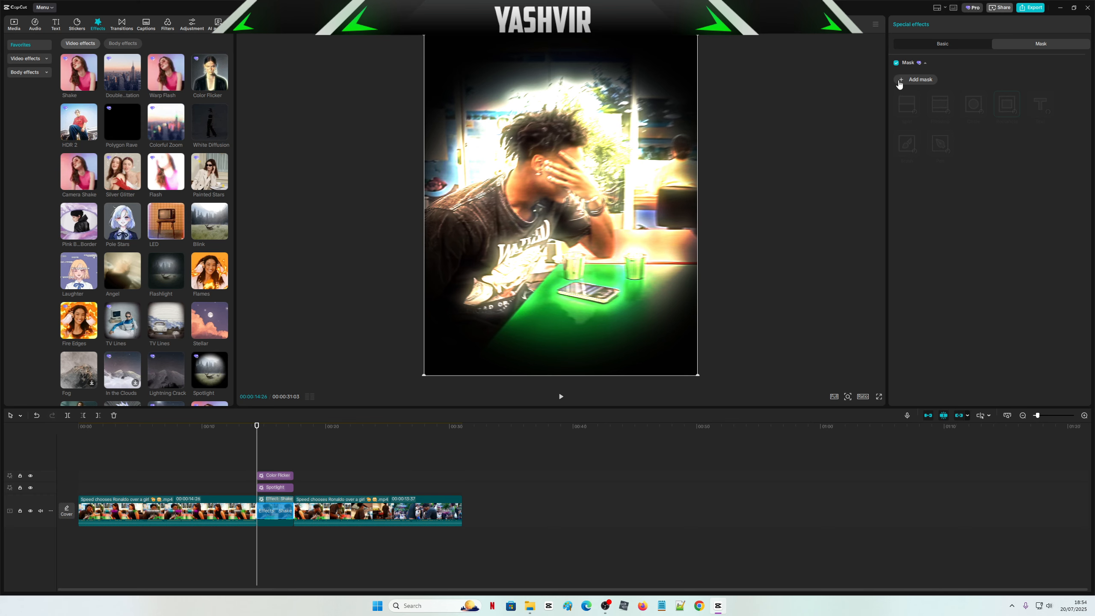
left_click(941, 45)
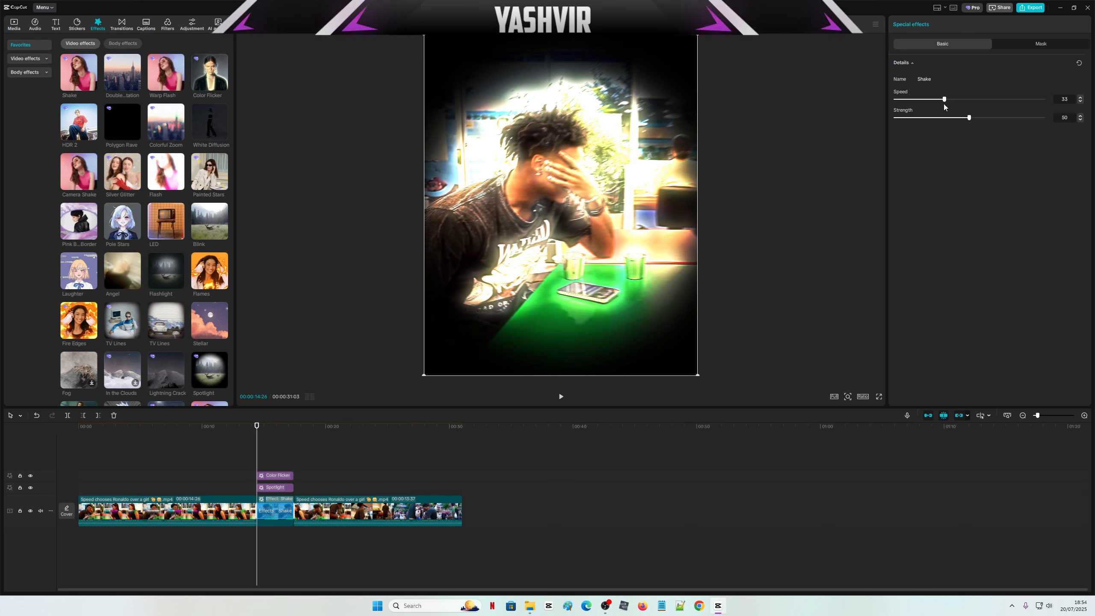
mouse_move(971, 119)
left_mouse_down()
mouse_move(905, 119)
mouse_move(992, 116)
mouse_move(965, 116)
left_mouse_up()
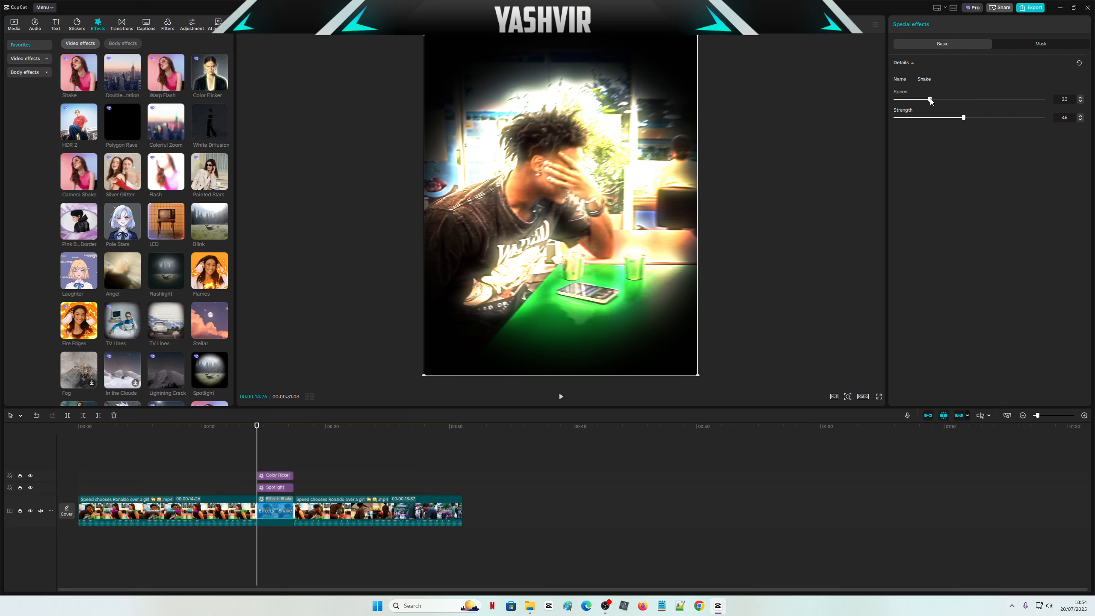
left_click(560, 397)
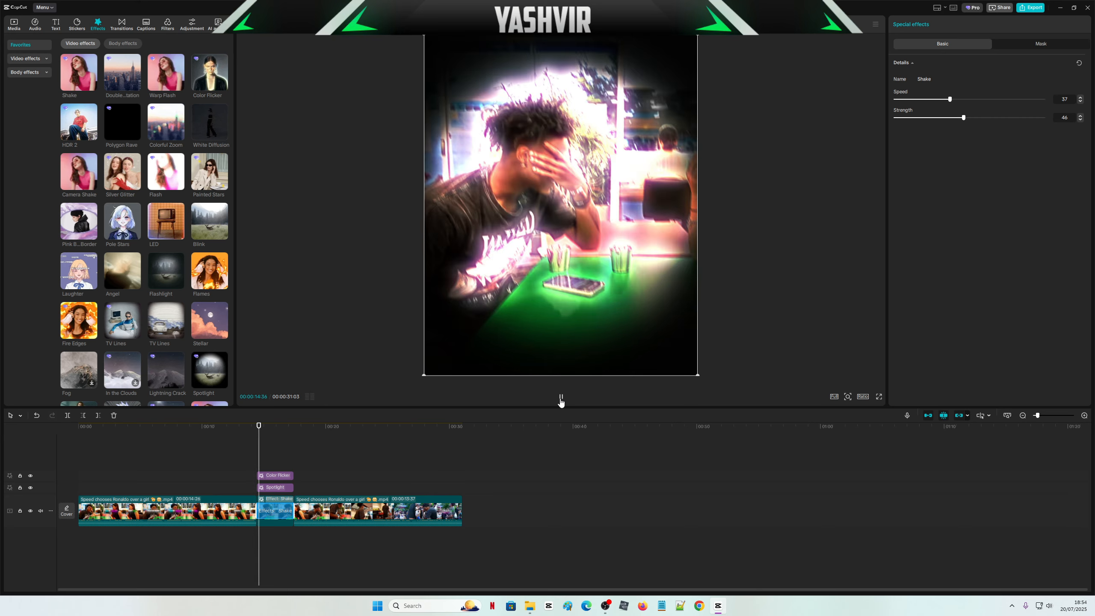
Step: Add the trending skull sticker at the start of the freeze frame
left_click(257, 431)
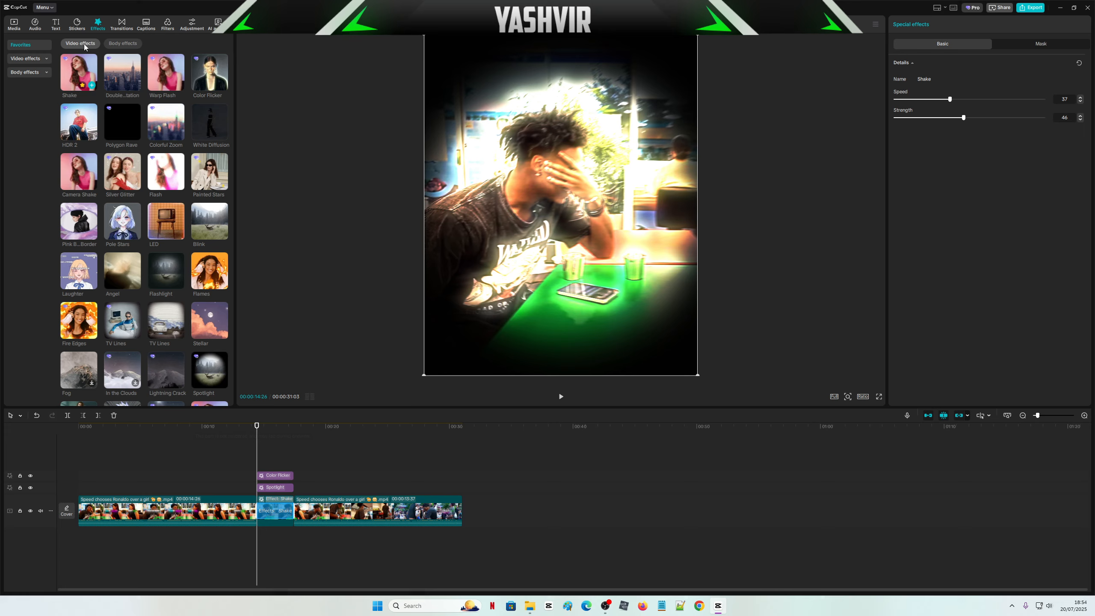
left_click(74, 25)
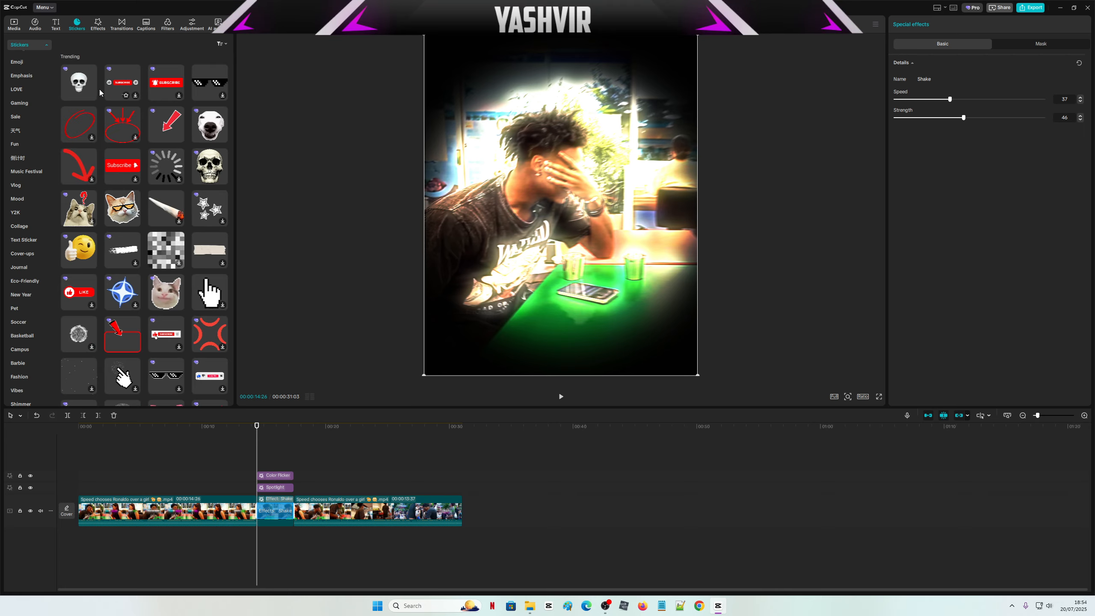
left_click(92, 95)
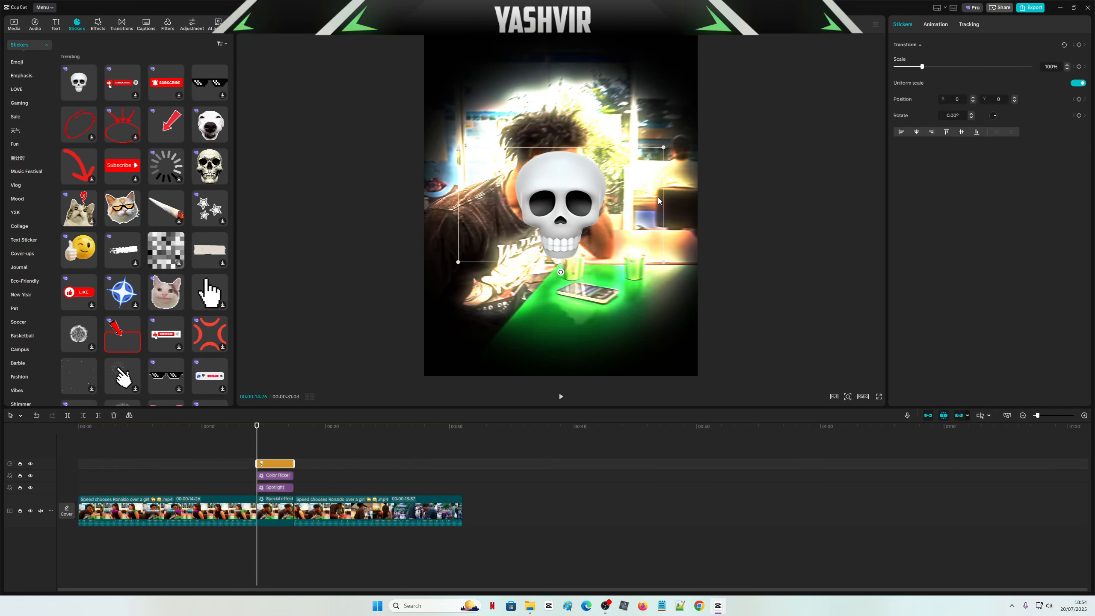
Step: Give the skull sticker a Bounce In entrance and a Bounce Out exit animation
left_click(934, 26)
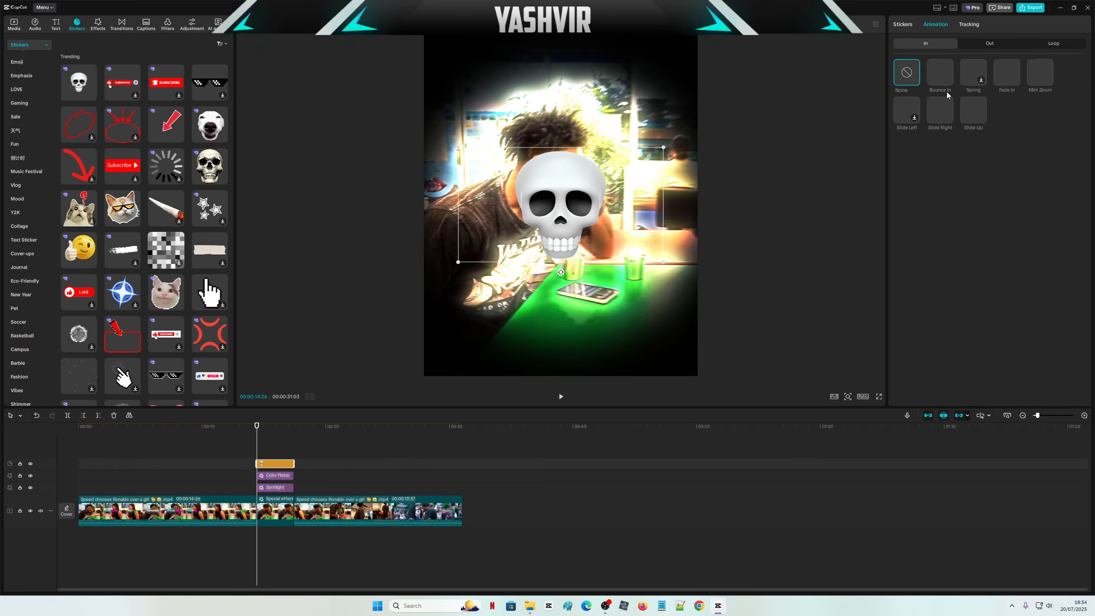
left_click(1052, 44)
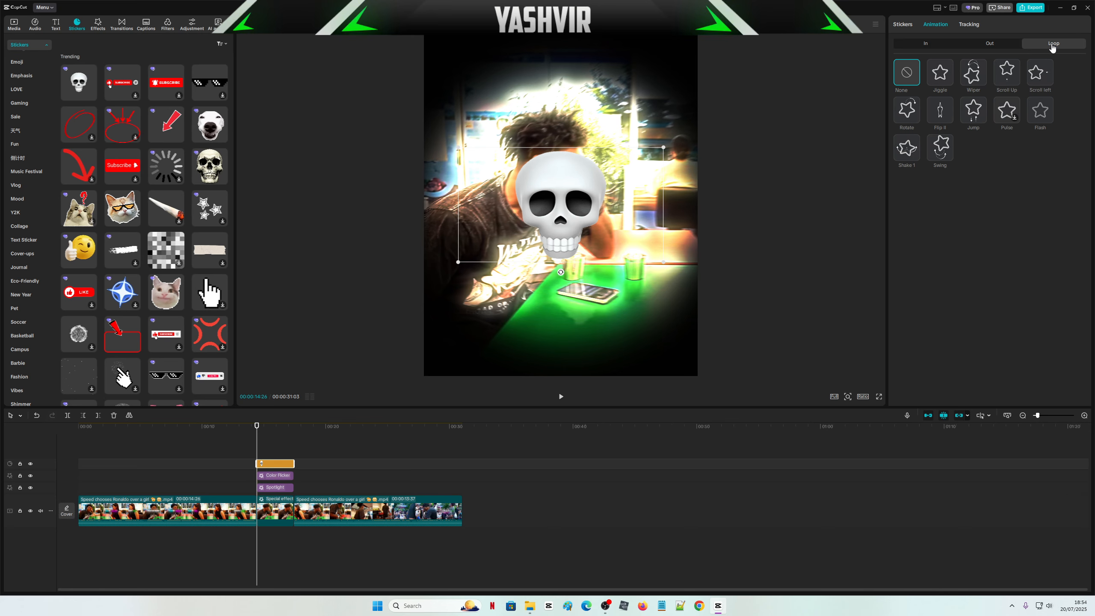
left_click(916, 45)
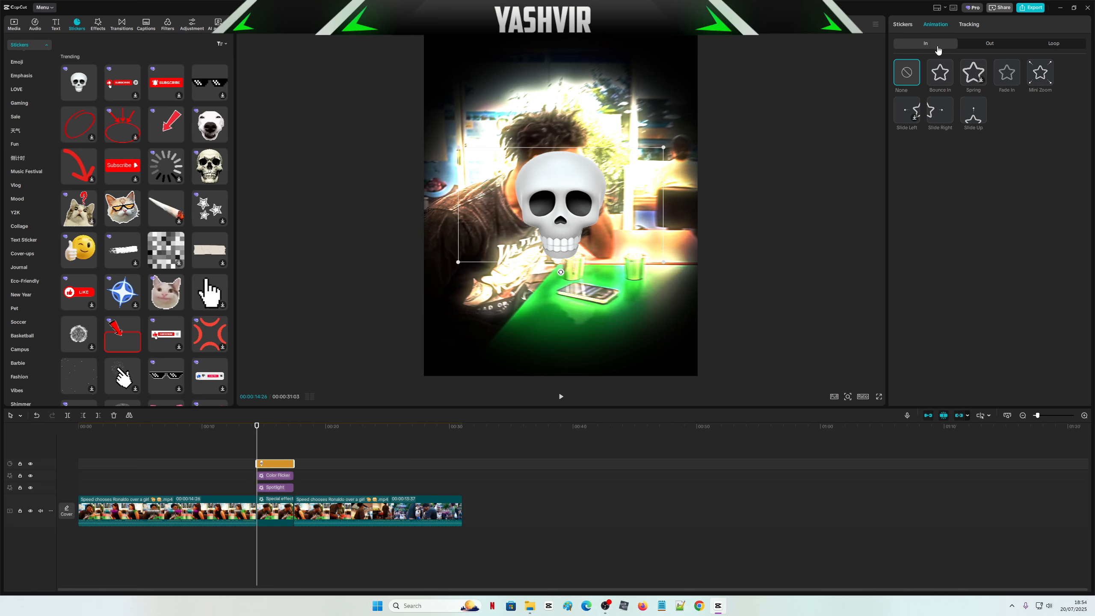
left_click(939, 81)
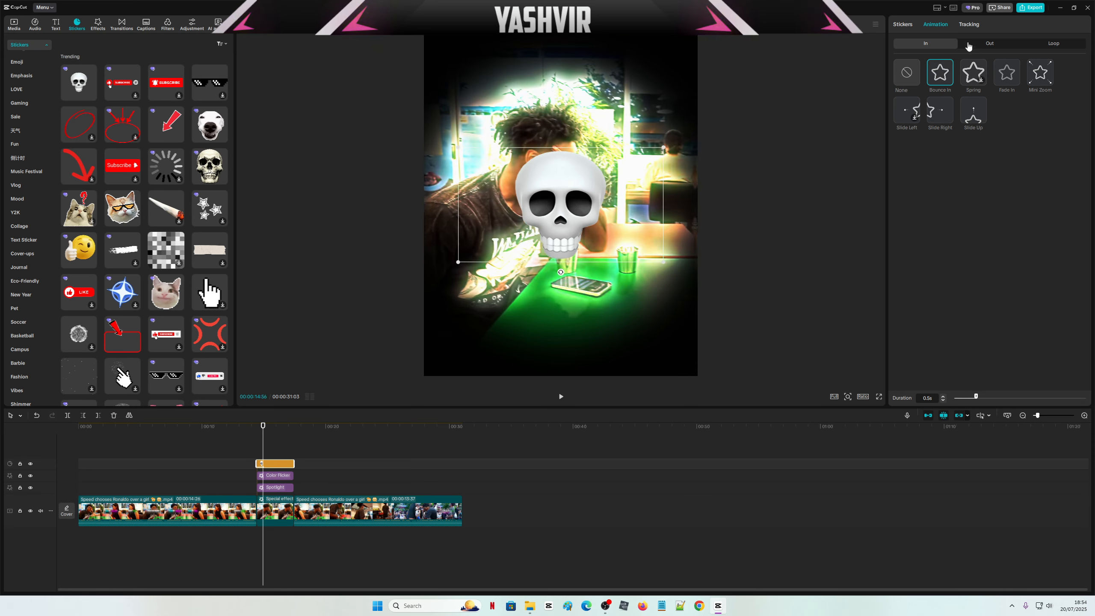
left_click(984, 44)
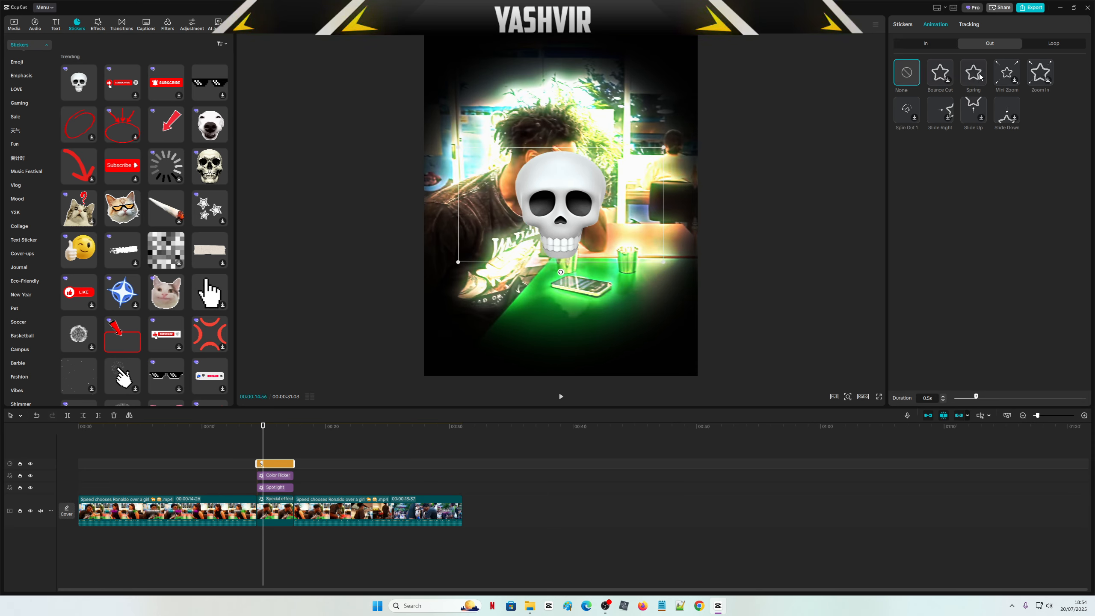
left_click(937, 75)
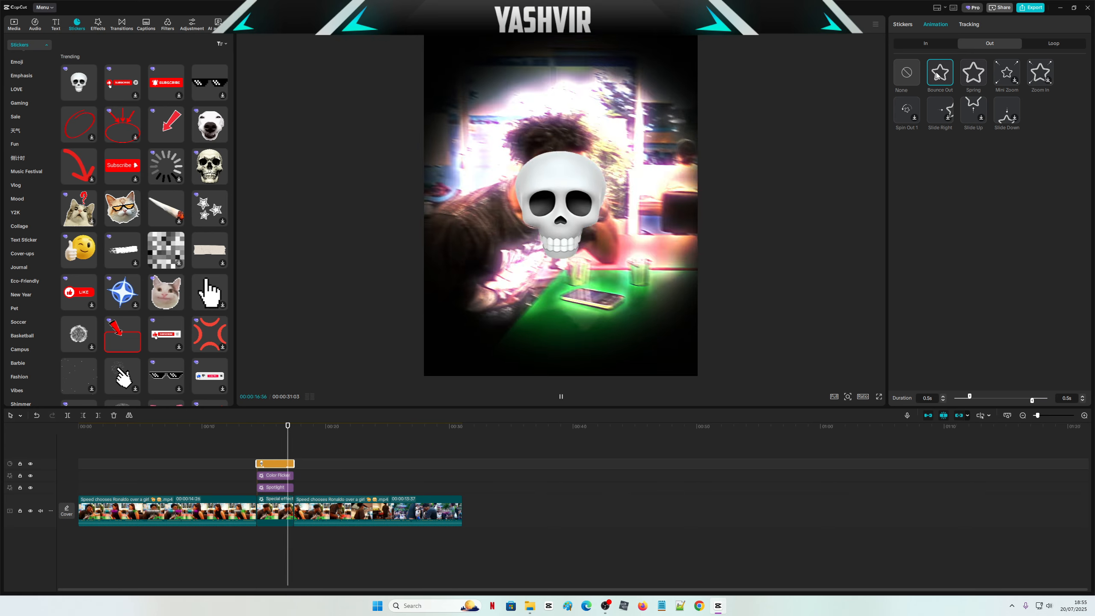
Step: Play back the transition into the freeze frame from about 11 seconds to check the effects and sticker
left_click(257, 430)
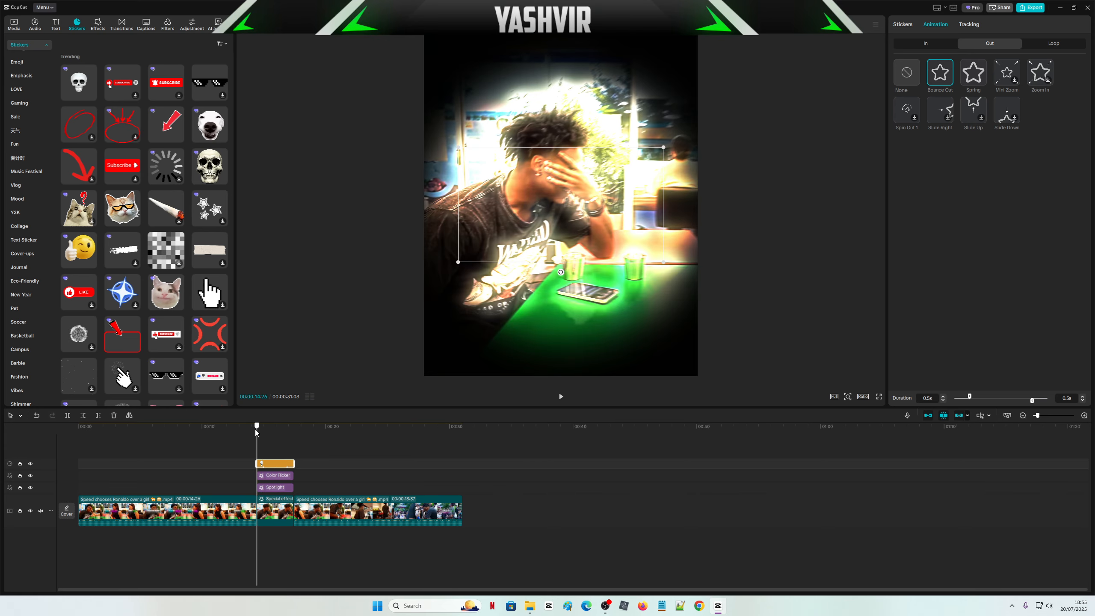
left_click_drag(253, 429, 215, 429)
left_click(560, 398)
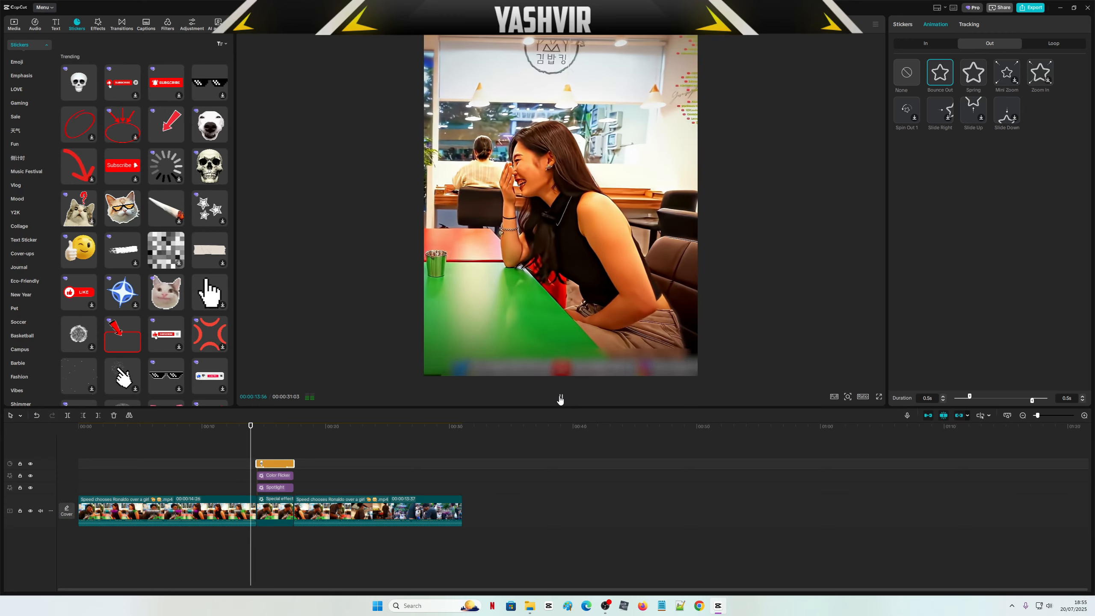
left_click(560, 398)
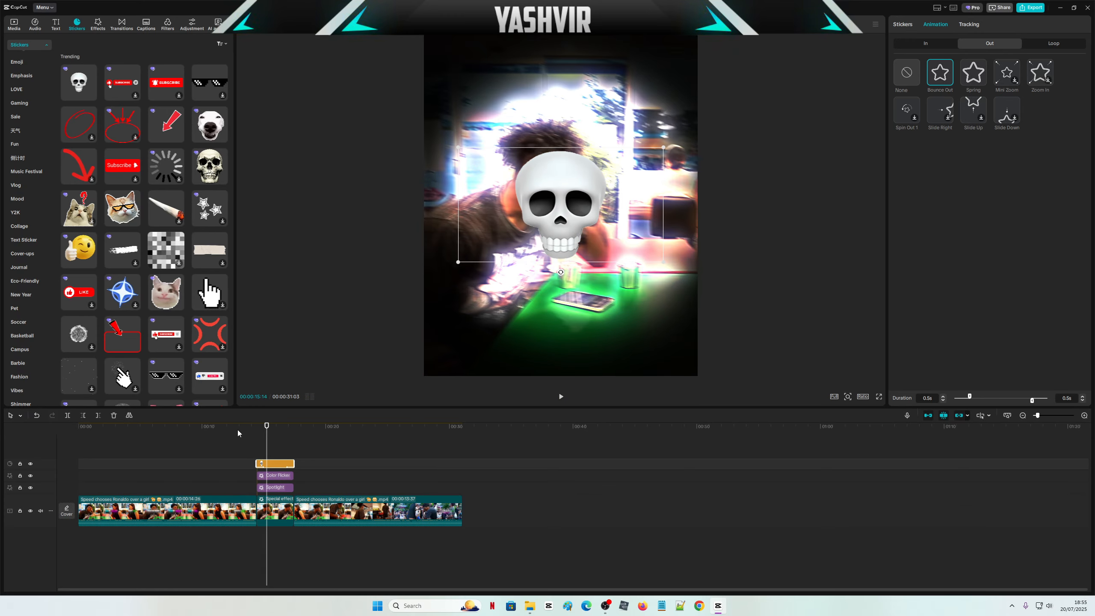
Step: Import the MP3 from the Skull face folder in Downloads and place it on an audio track, starting just before the freeze frame
left_click(258, 430)
left_click(15, 29)
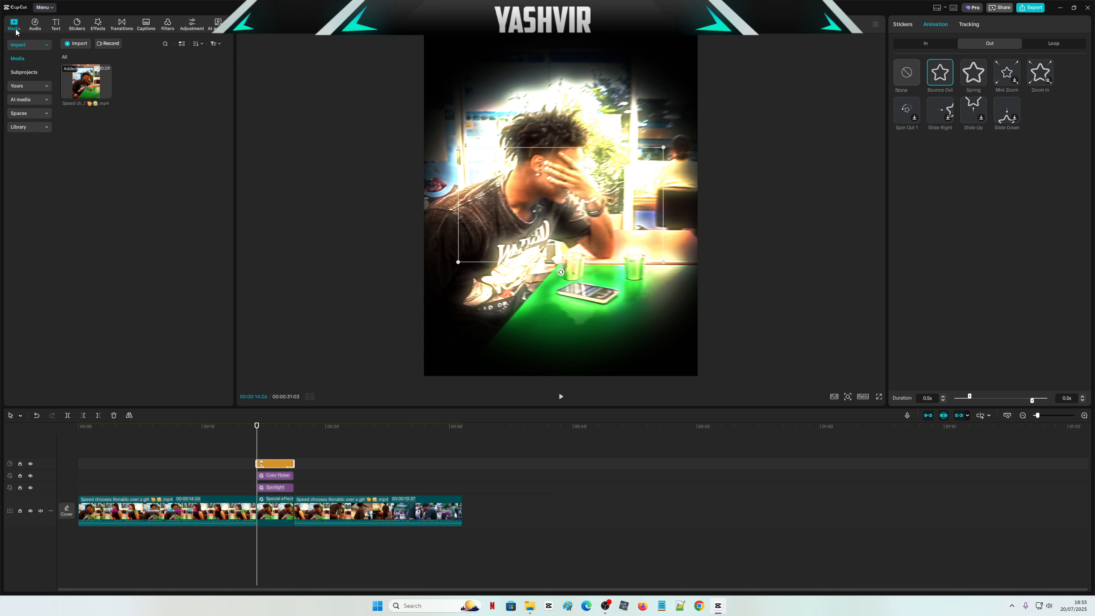
left_click(79, 45)
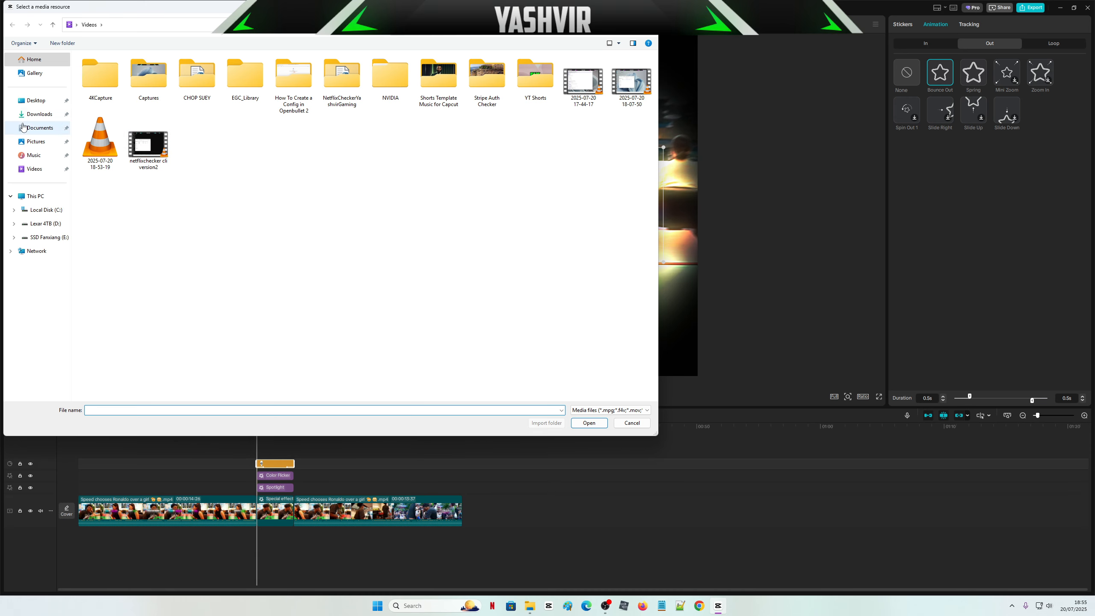
left_click(39, 114)
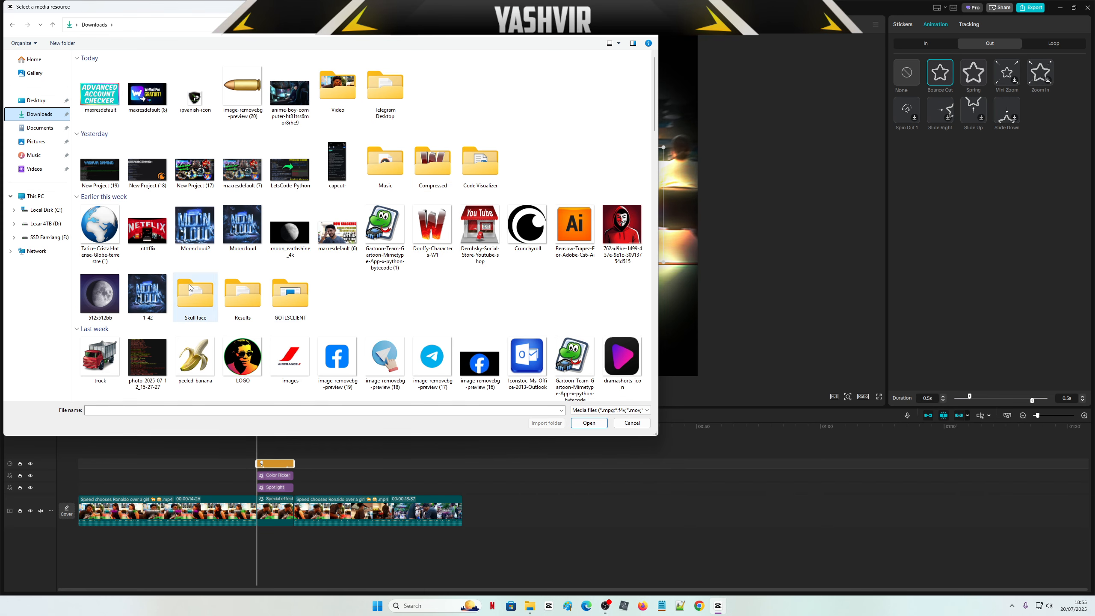
double_click(189, 306)
double_click(197, 215)
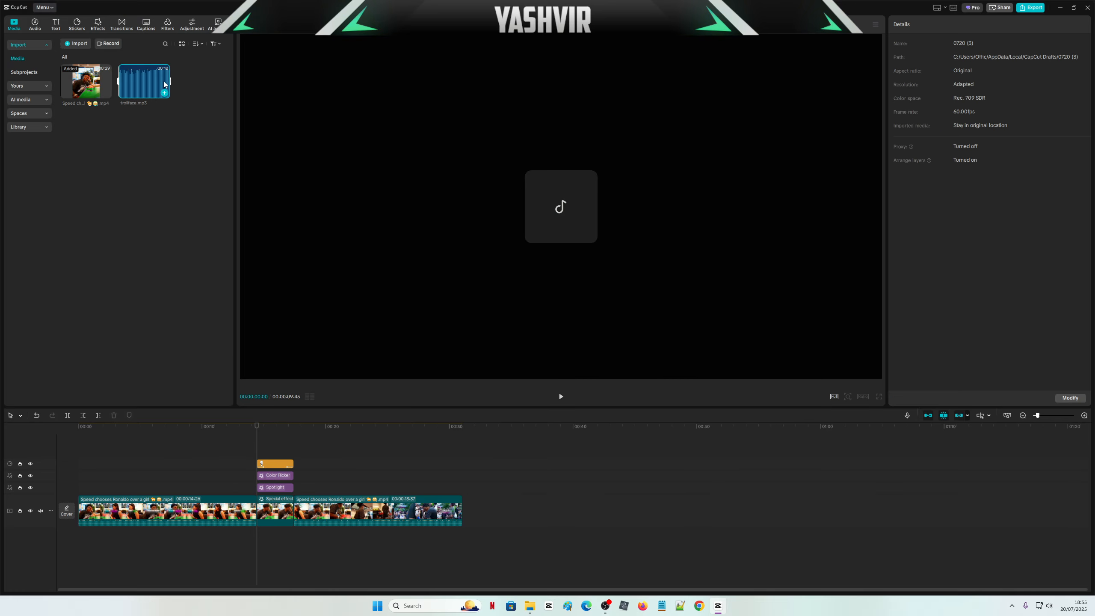
left_click_drag(166, 88, 252, 538)
Step: Mute the main video track and move the playhead to about 11 seconds, ahead of the freeze frame
left_click(41, 511)
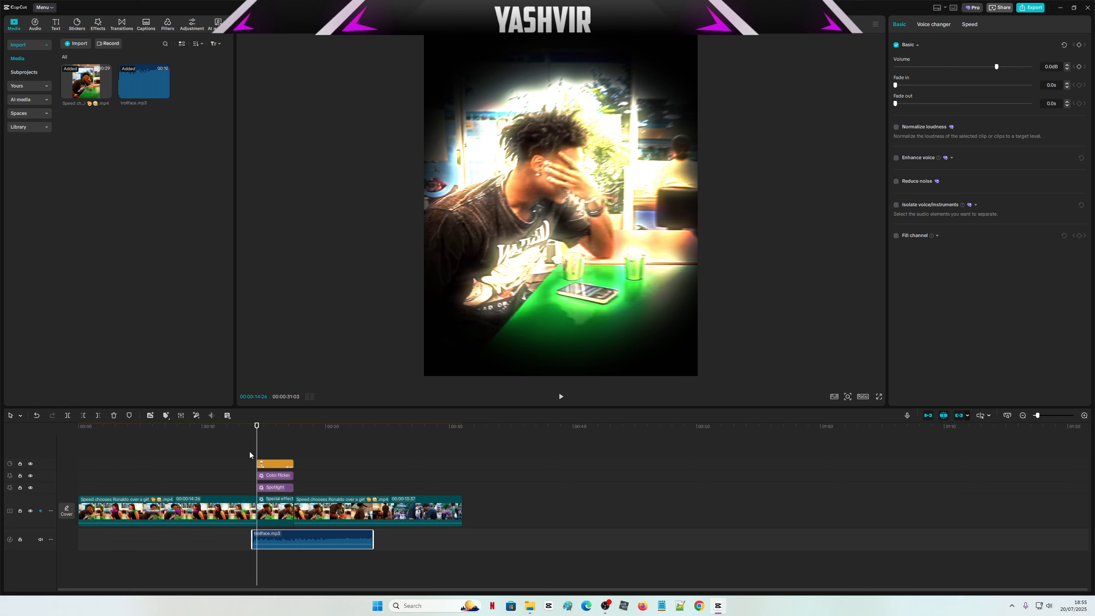
left_click(239, 427)
left_click(214, 427)
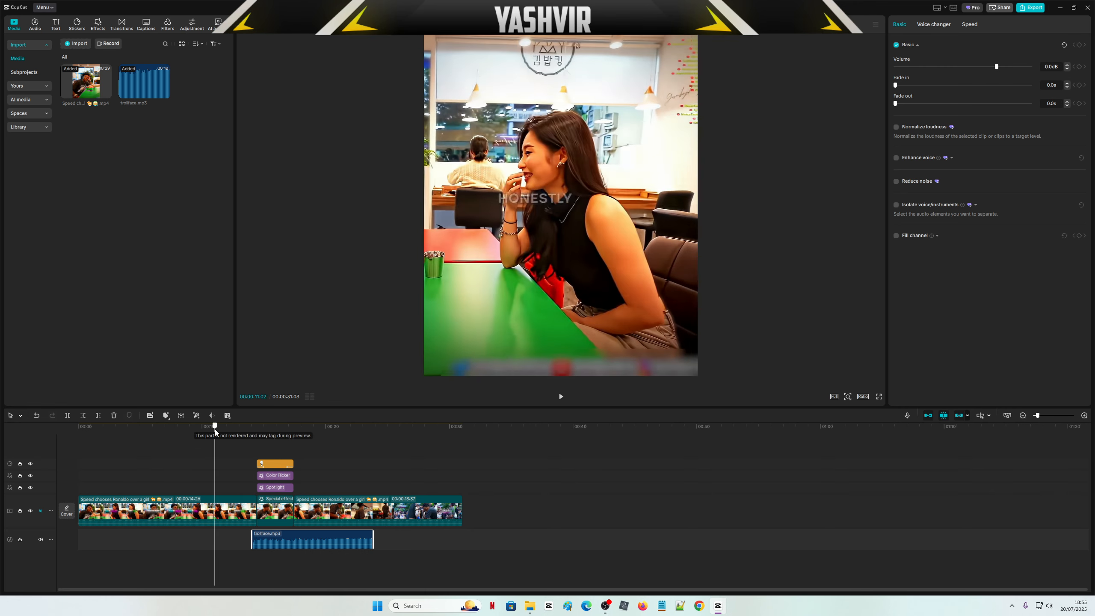
Step: Move the music clip earlier to start at about 11 seconds and play it back into the freeze frame
left_click_drag(290, 556, 257, 544)
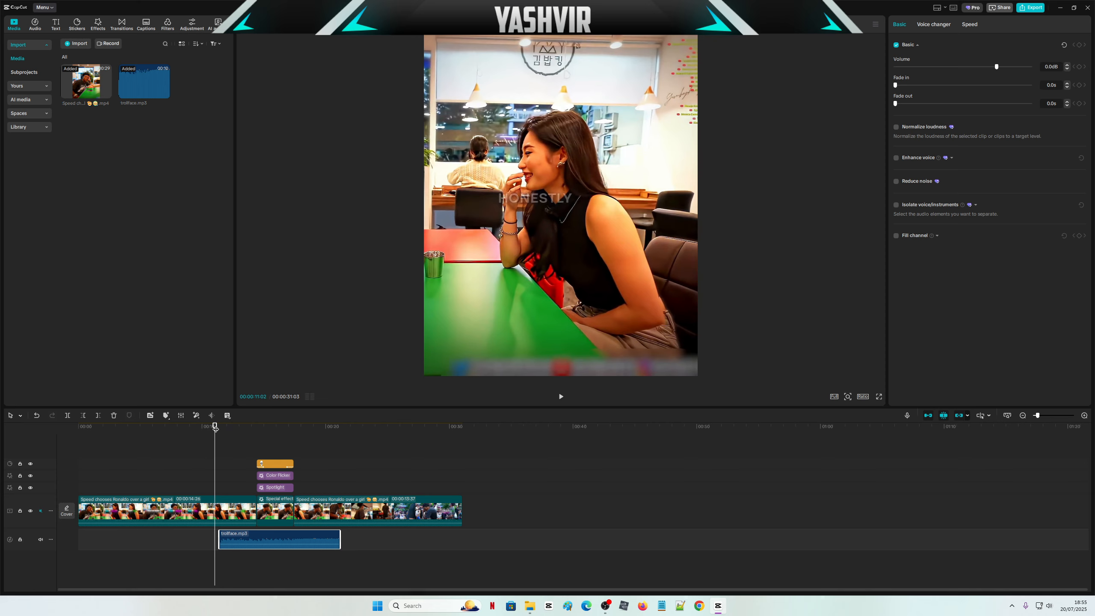
left_click_drag(215, 427, 240, 433)
left_click(561, 397)
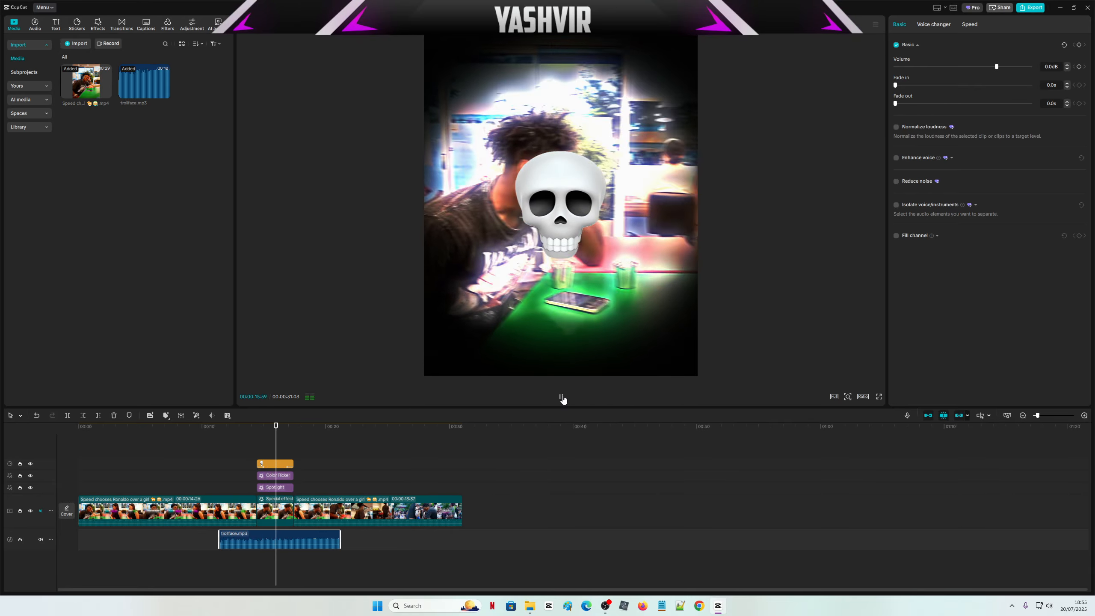
left_click(562, 396)
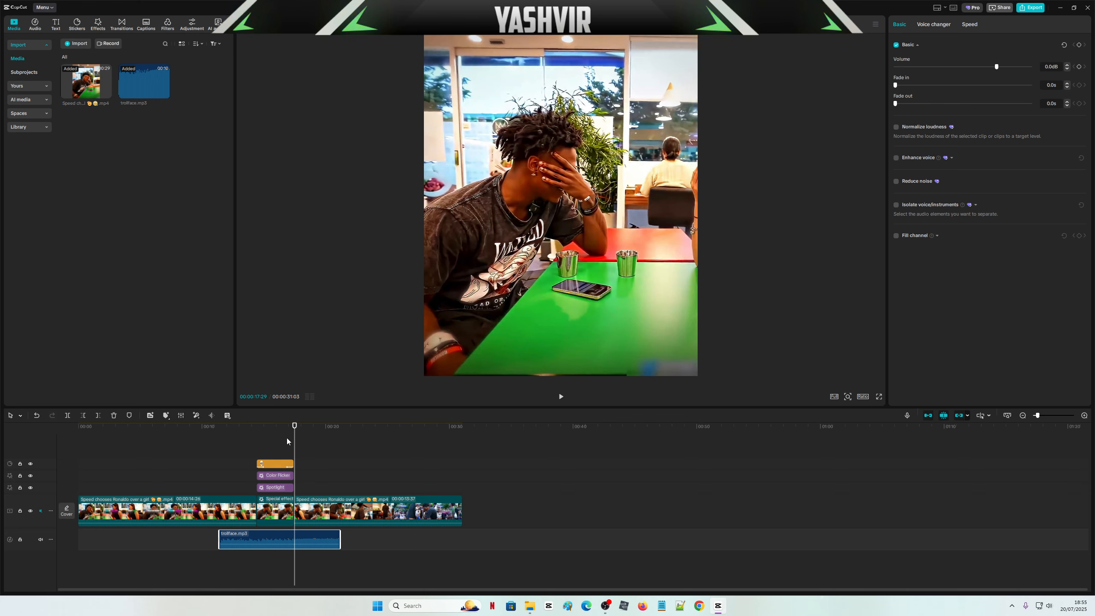
Step: Trim off the music before 17:11, fit the remainder under the freeze frame with a 0.3 s fade-out, and play it back
left_click_drag(293, 426, 291, 426)
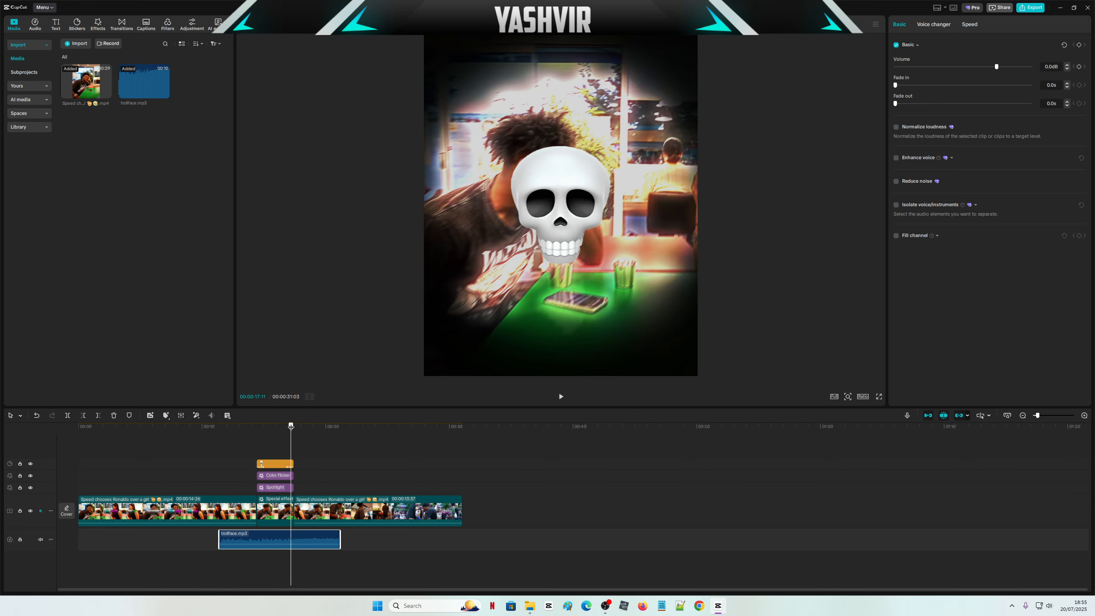
left_click(83, 415)
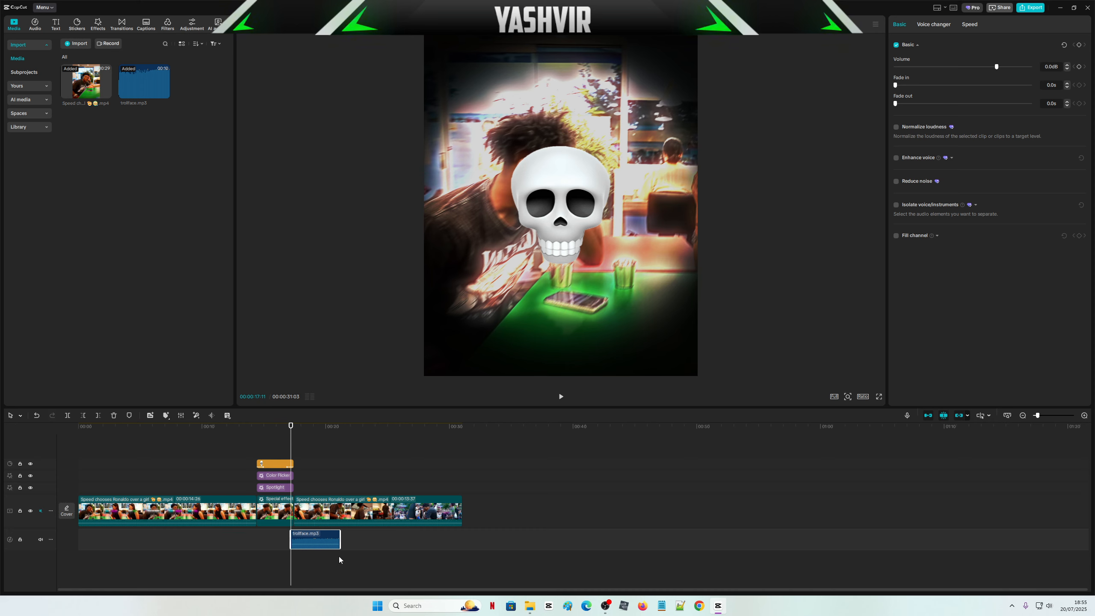
left_click_drag(314, 535, 292, 540)
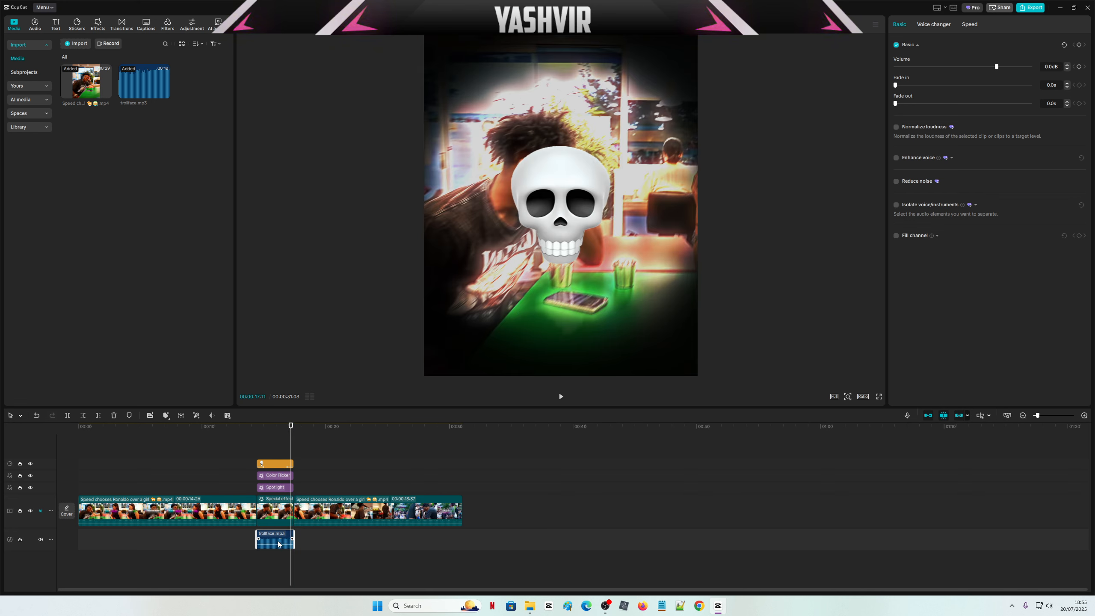
left_click_drag(291, 426, 254, 427)
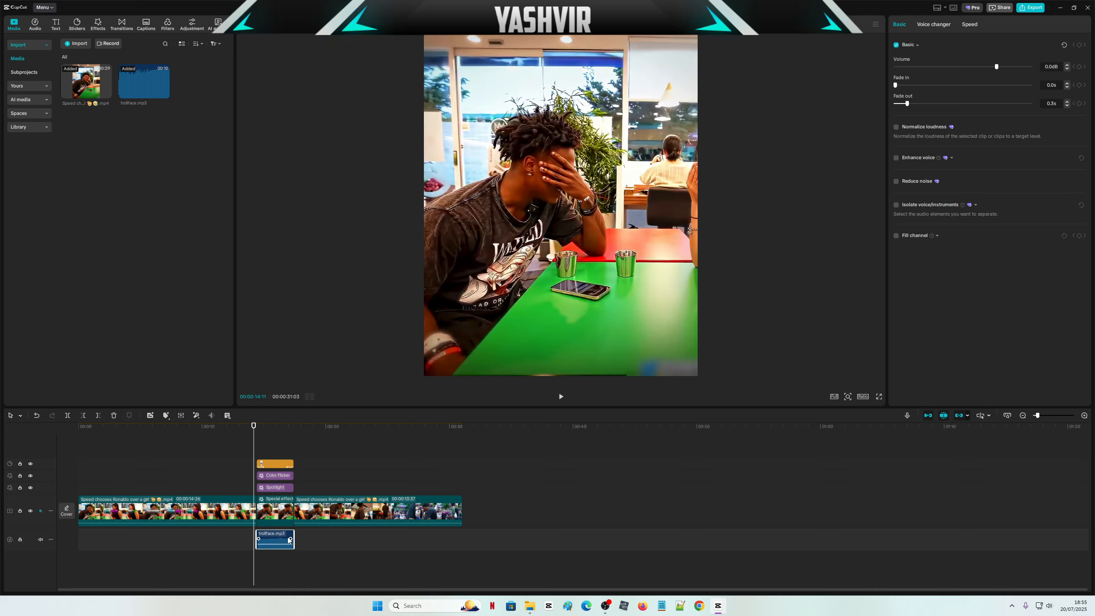
left_click(561, 397)
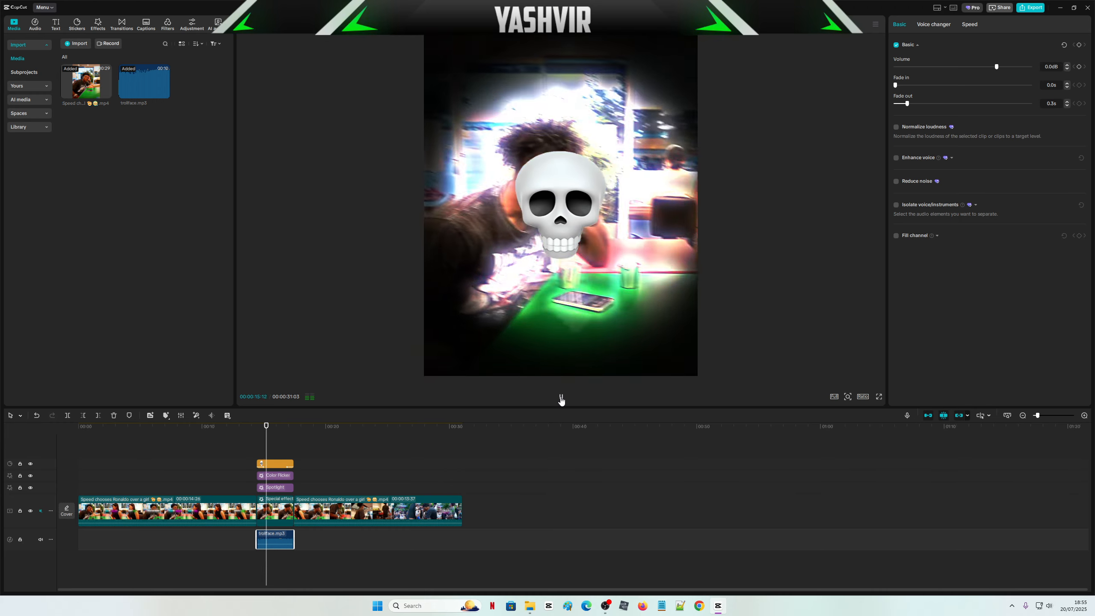
left_click(561, 397)
Step: Try extending the music's start to slightly before the freeze frame and listen to the result
left_click_drag(280, 426, 256, 430)
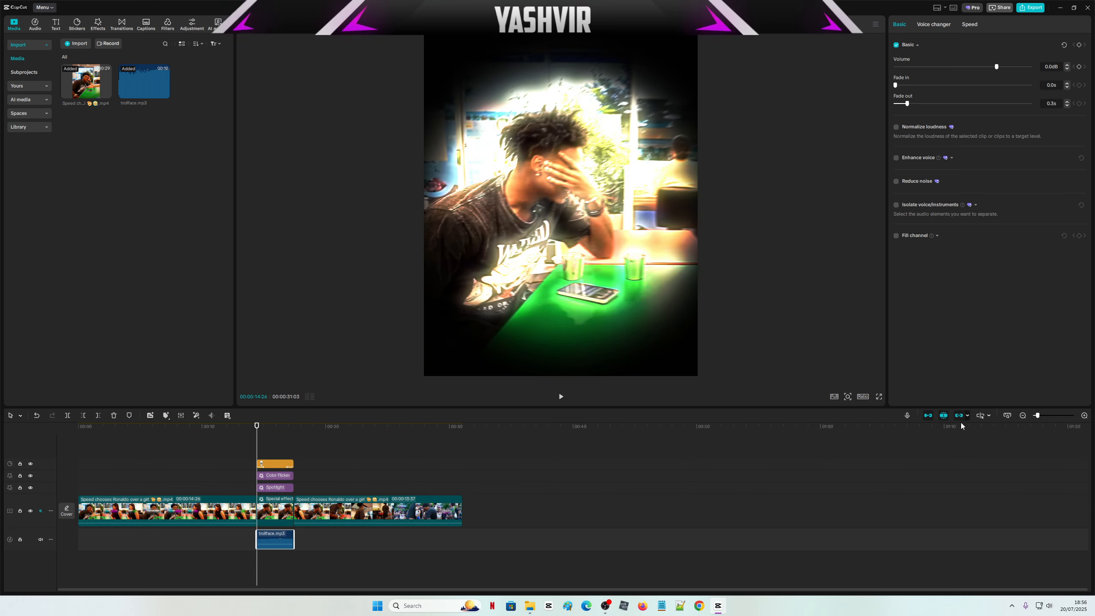
left_click(1085, 416)
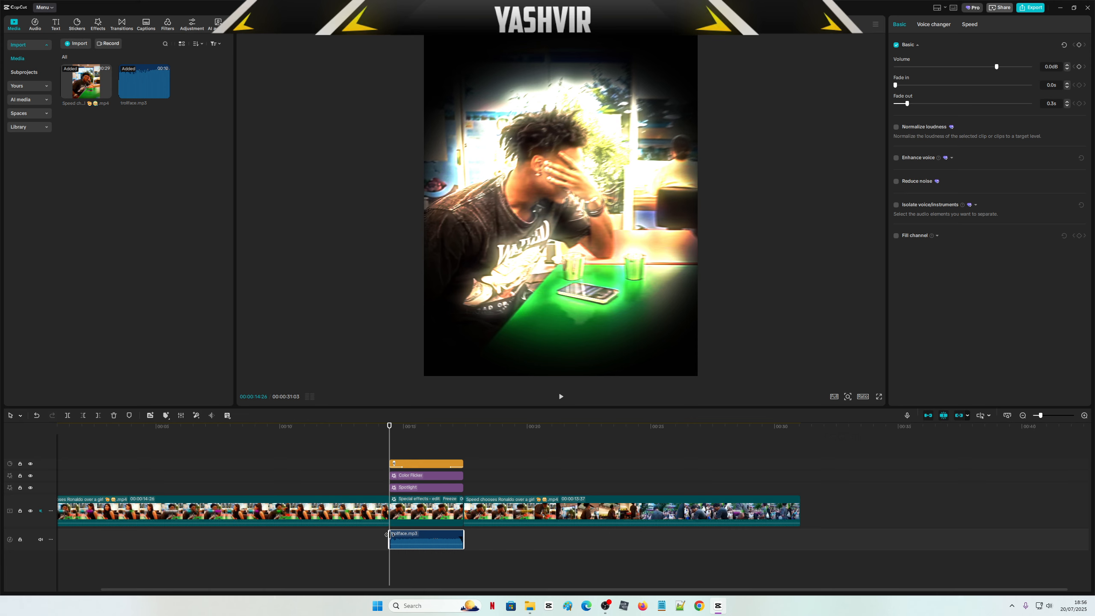
left_click_drag(386, 534, 383, 531)
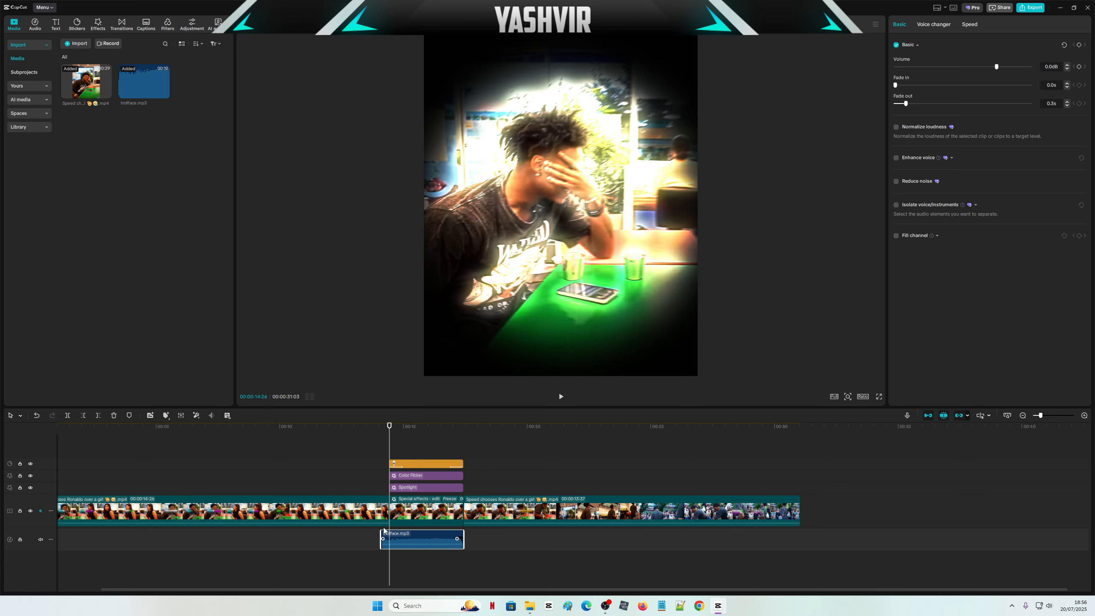
left_click(562, 398)
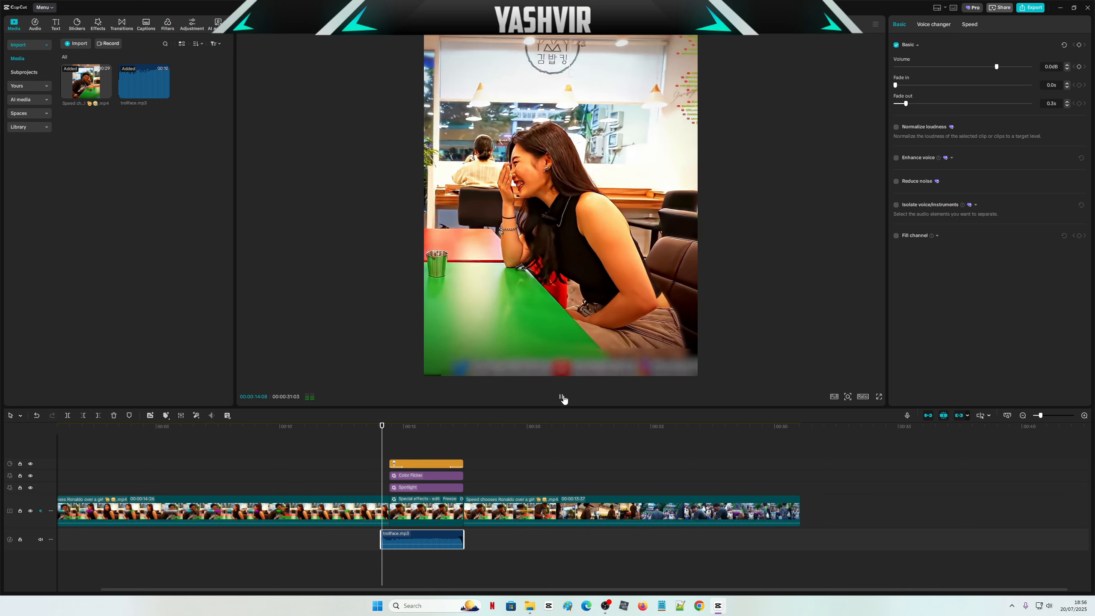
left_click(562, 397)
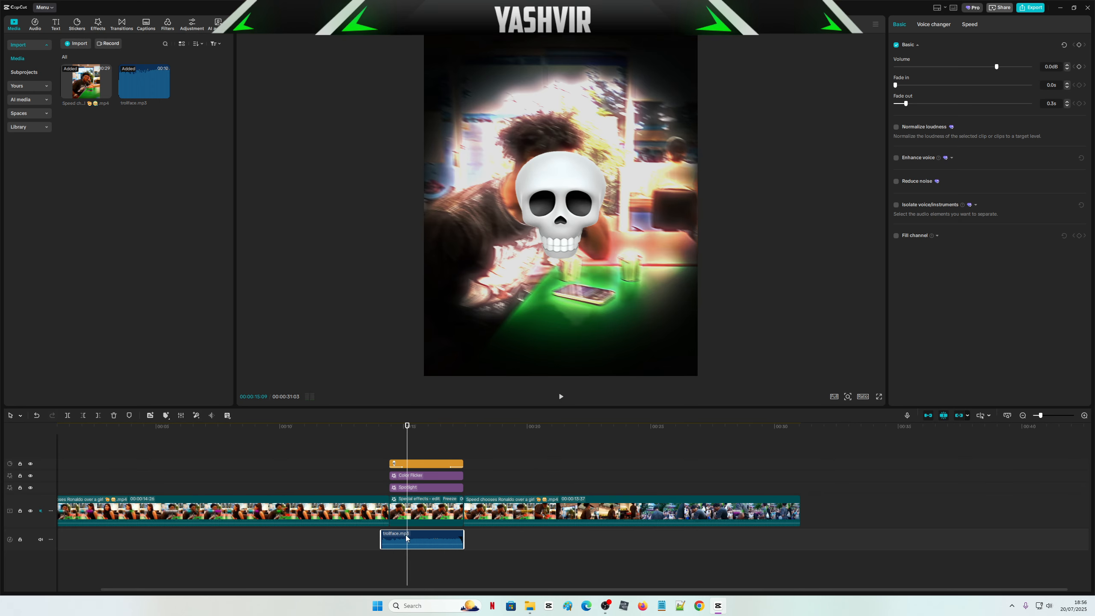
left_click_drag(382, 533, 389, 534)
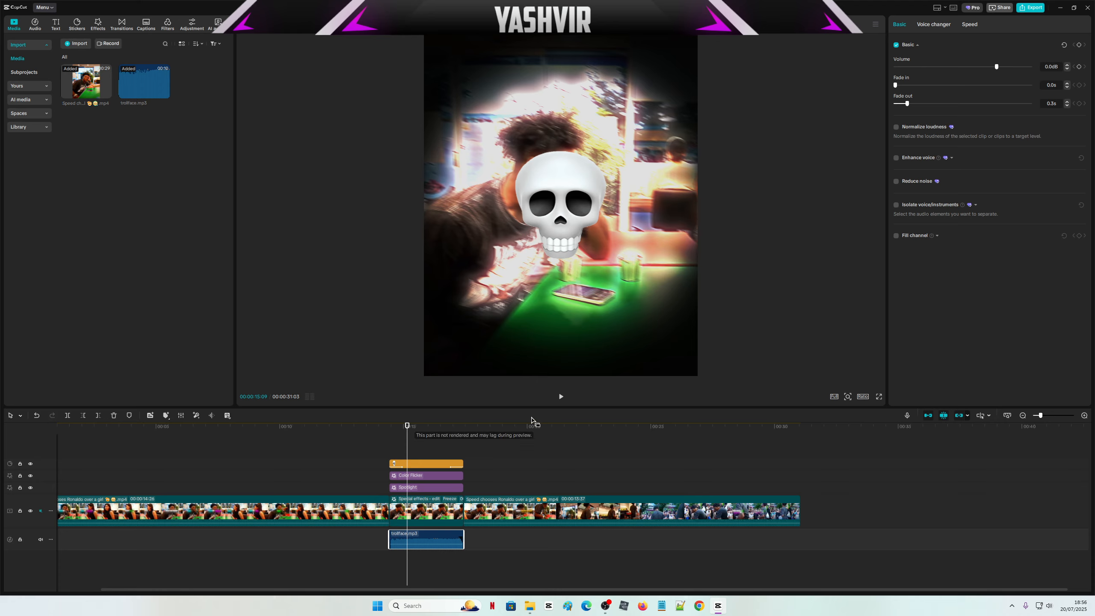
Step: Cut the music's opening up to 15:13, refit the remaining part to the freeze frame's full length, and play it back
left_click(385, 426)
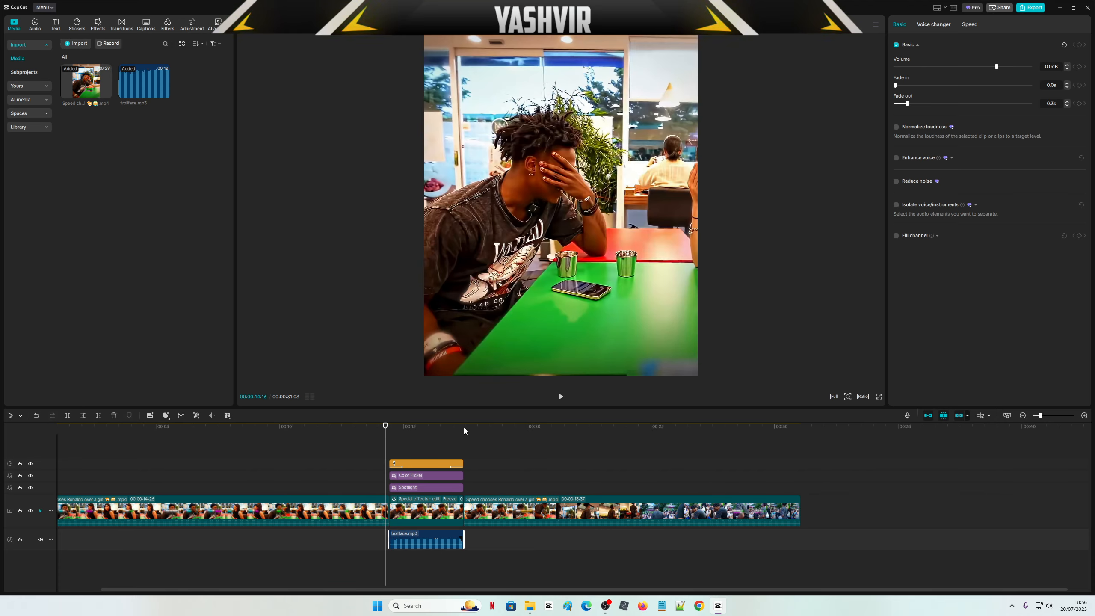
left_click(561, 397)
left_click(561, 397)
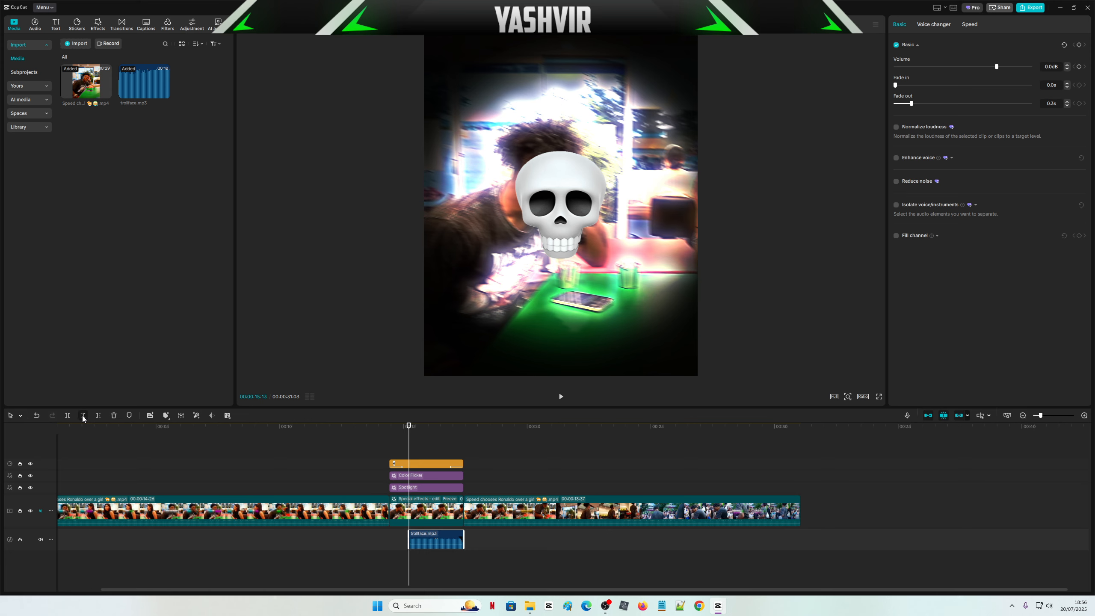
left_click_drag(425, 540, 464, 533)
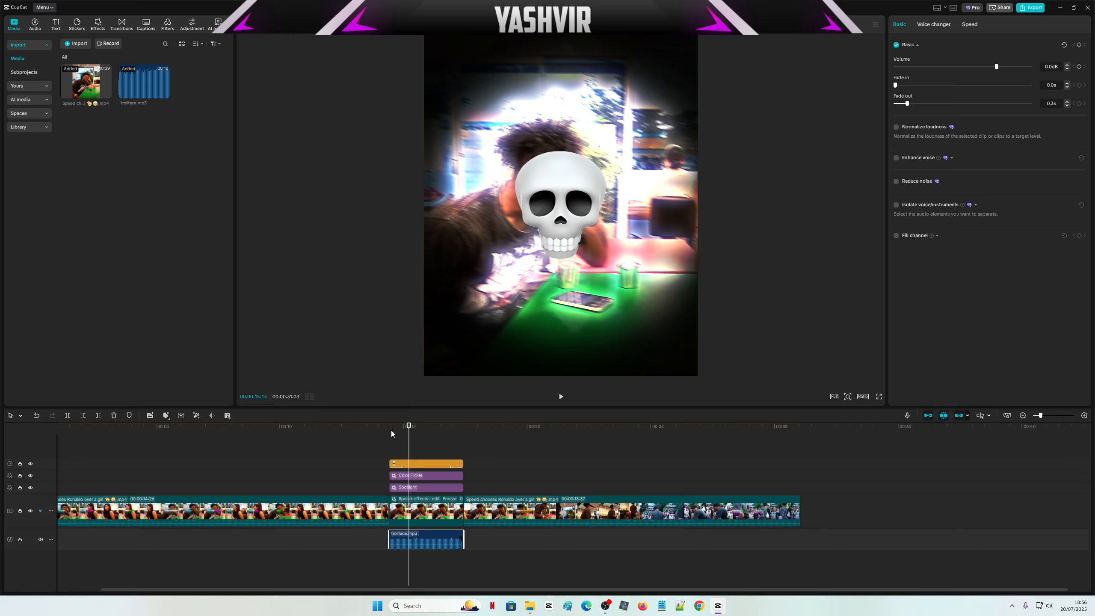
left_click(362, 427)
left_click(561, 396)
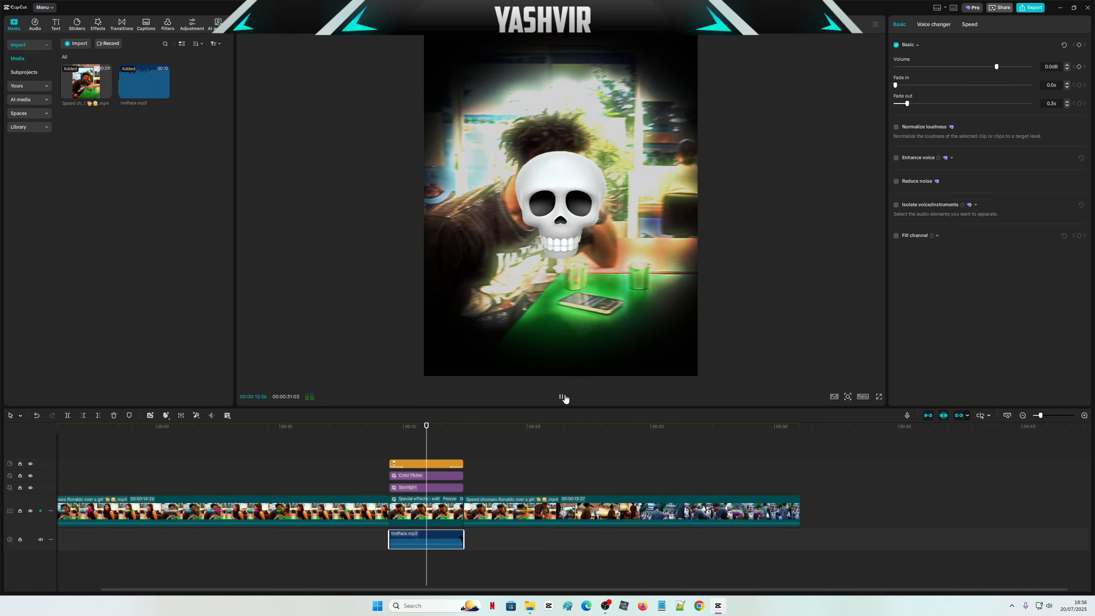
Step: Delete the Color Flicker effect above the freeze frame
left_click(562, 216)
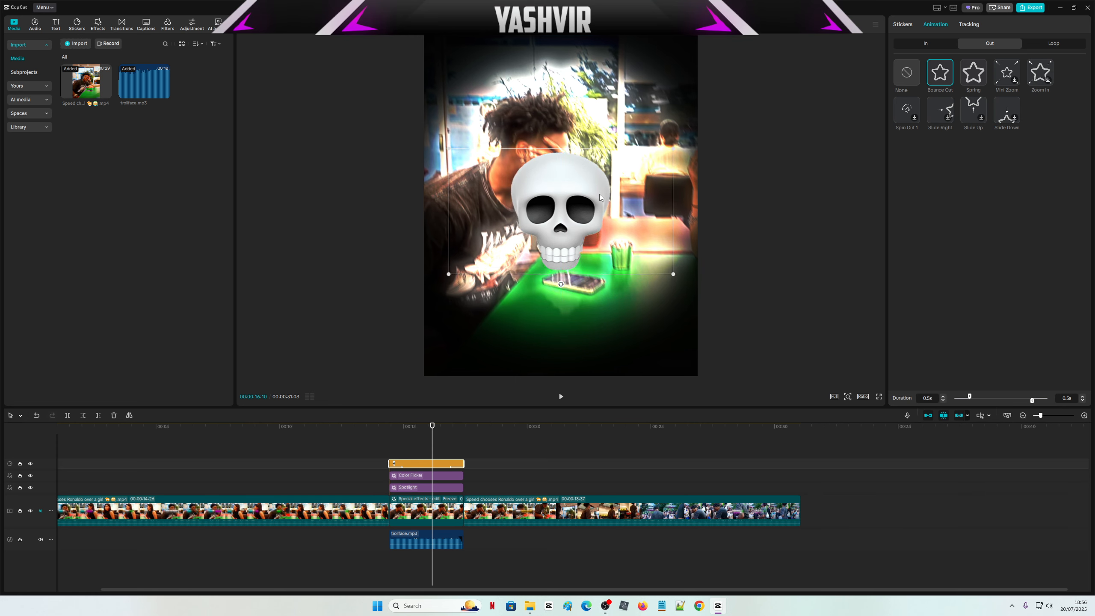
left_click(98, 24)
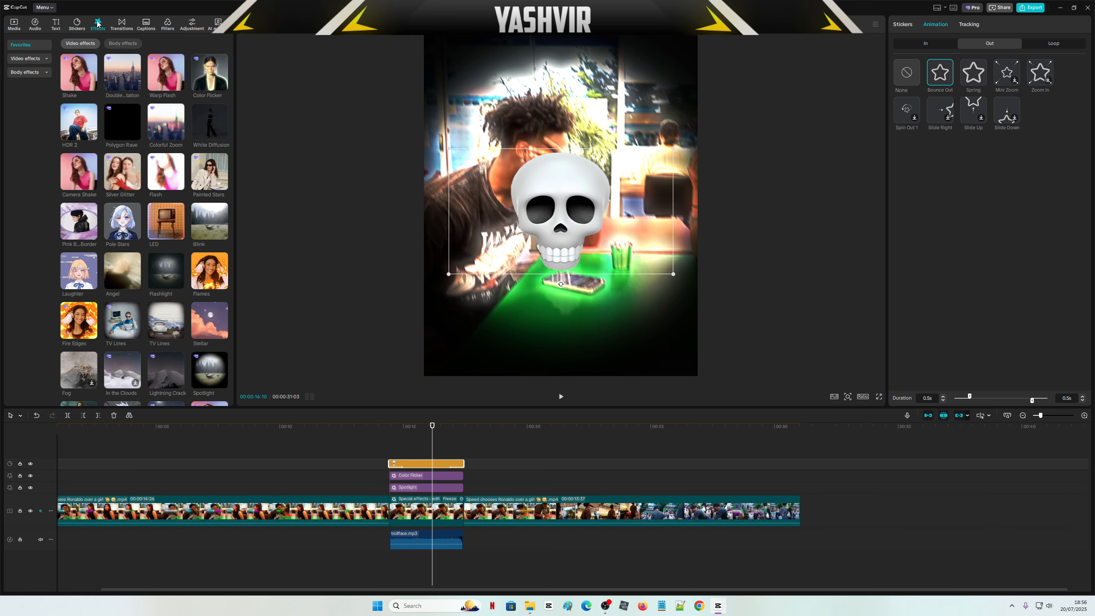
left_click(408, 477)
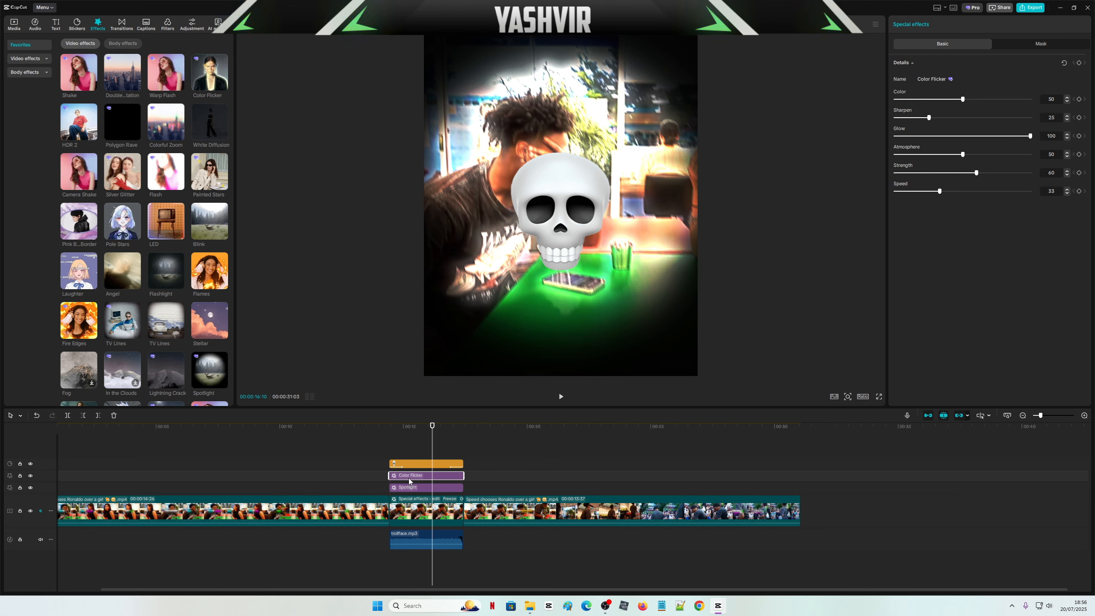
key("Delete")
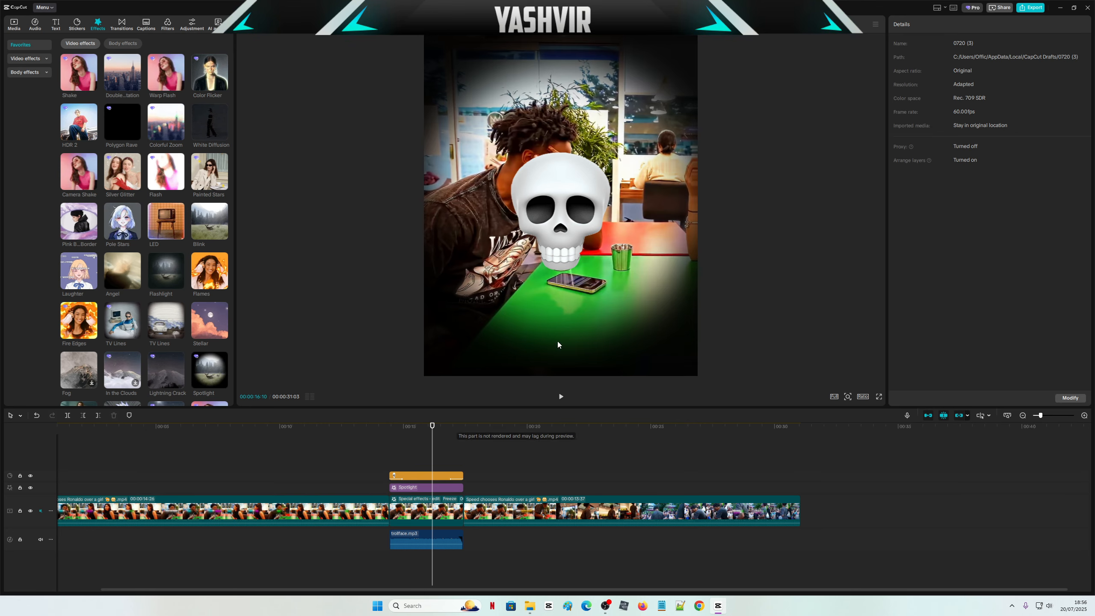
Step: Preview trending video effects such as Dance Flash and add Vignette on its own track above Spotlight, spanning the freeze frame
left_click(414, 486)
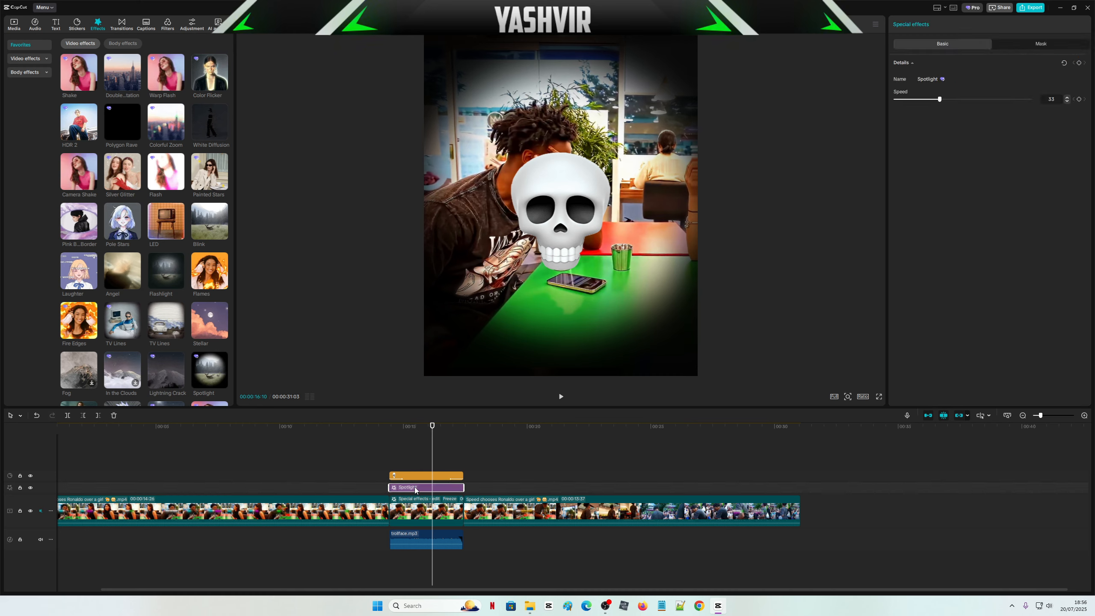
left_click(166, 74)
left_click(26, 59)
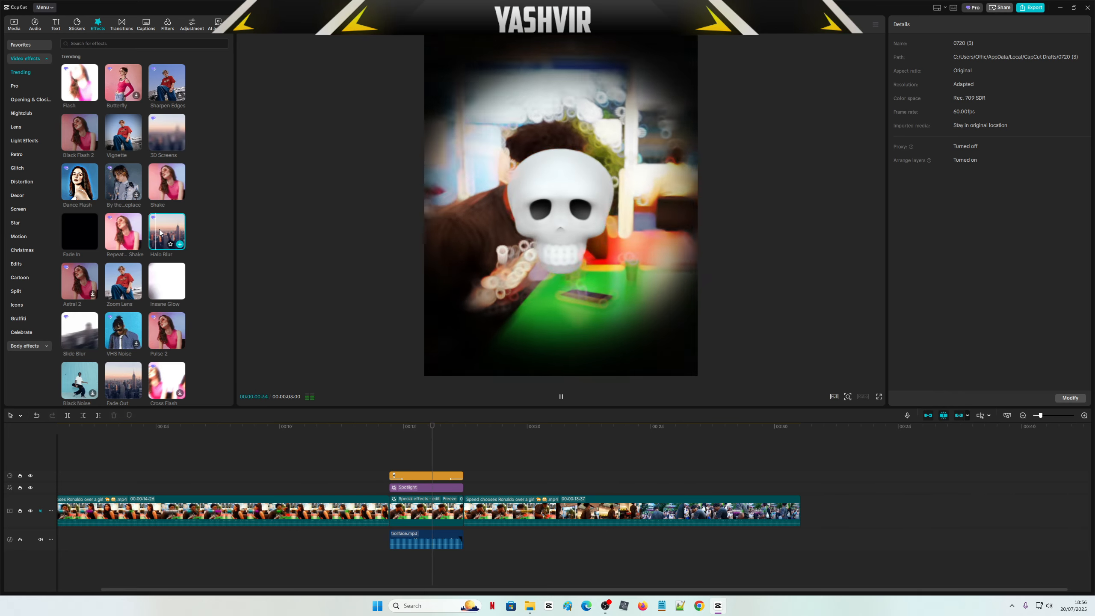
left_click(118, 227)
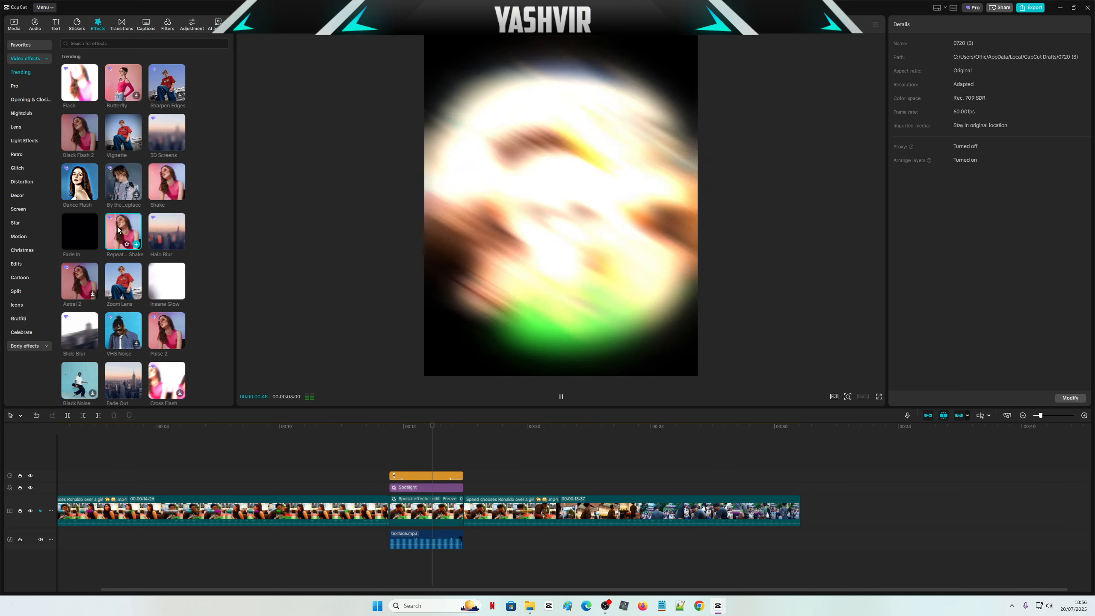
left_click(127, 138)
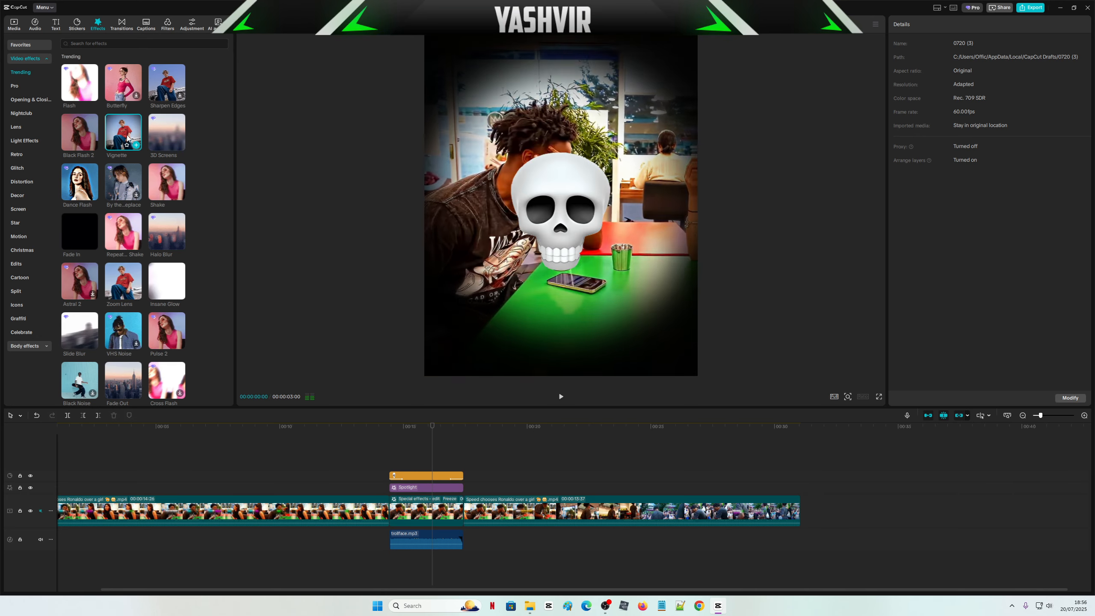
key("space")
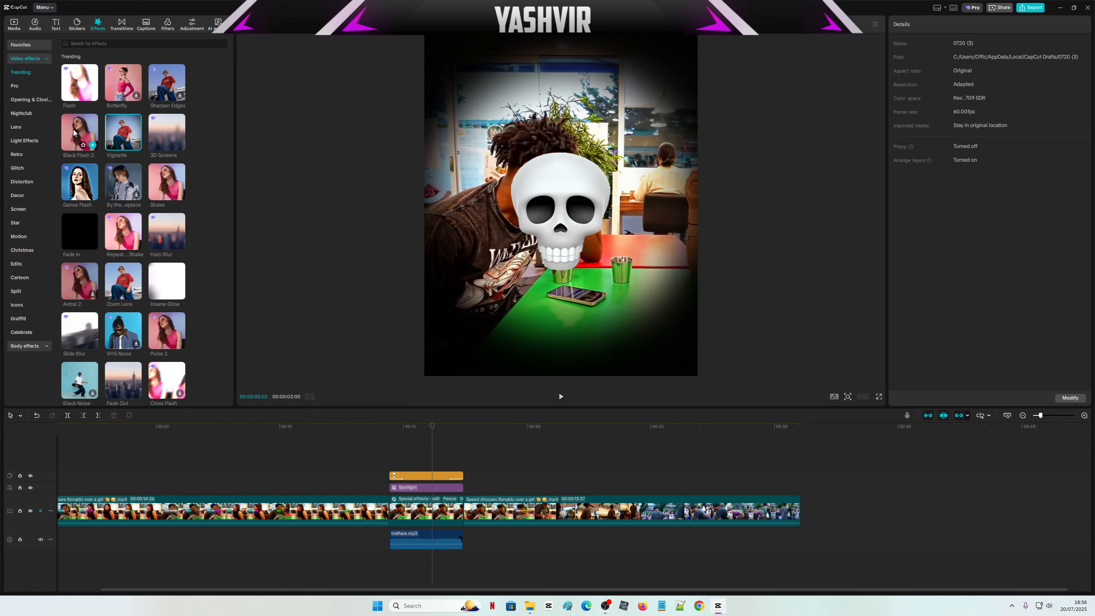
left_click(81, 141)
left_click(91, 169)
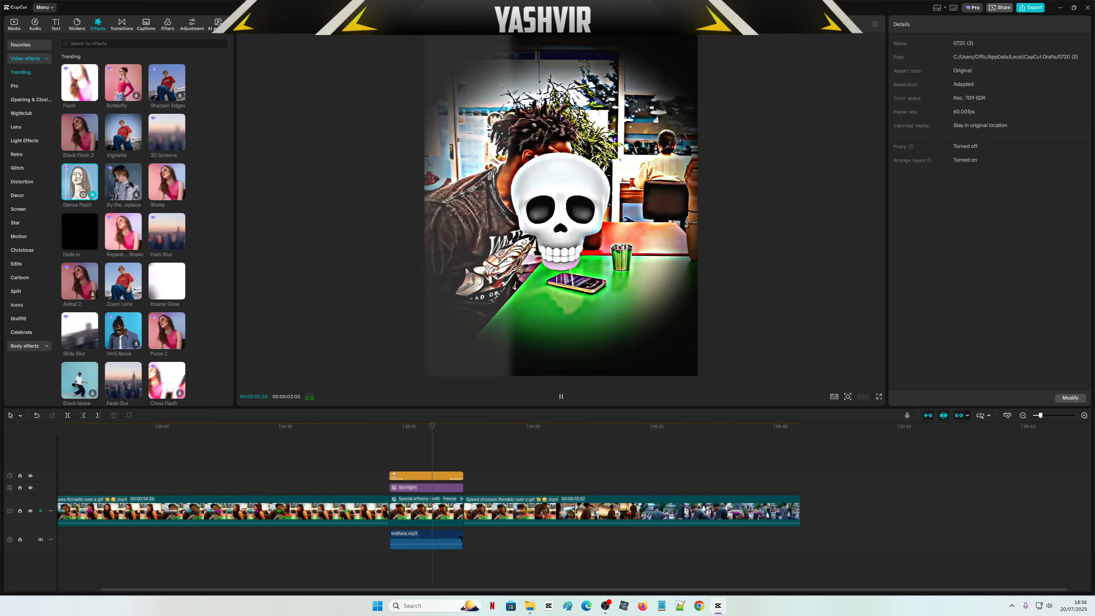
left_click_drag(91, 169, 405, 492)
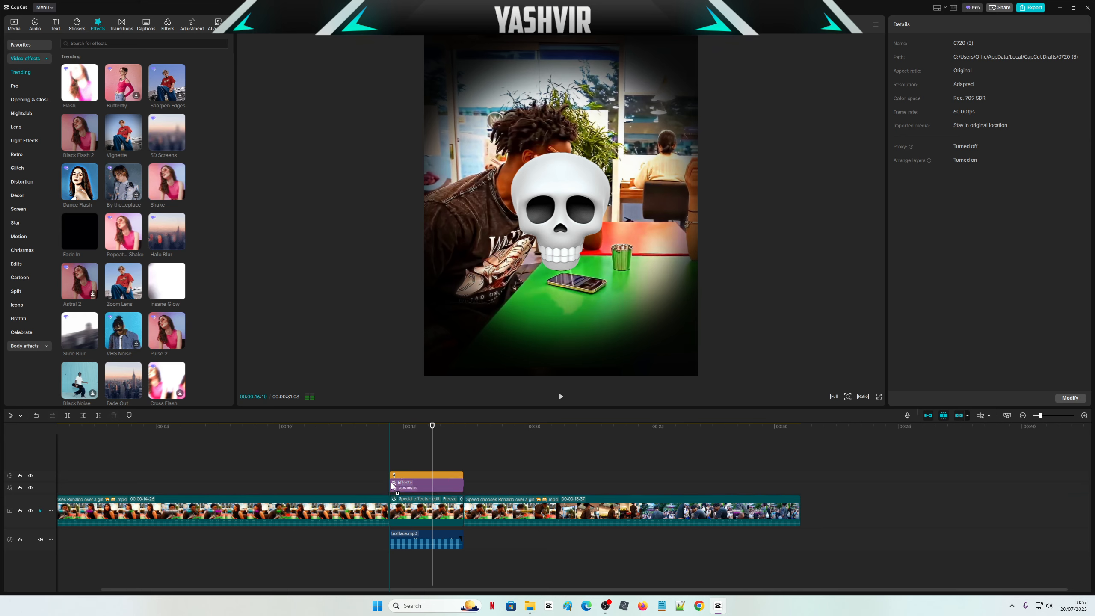
left_click_drag(392, 485, 406, 476)
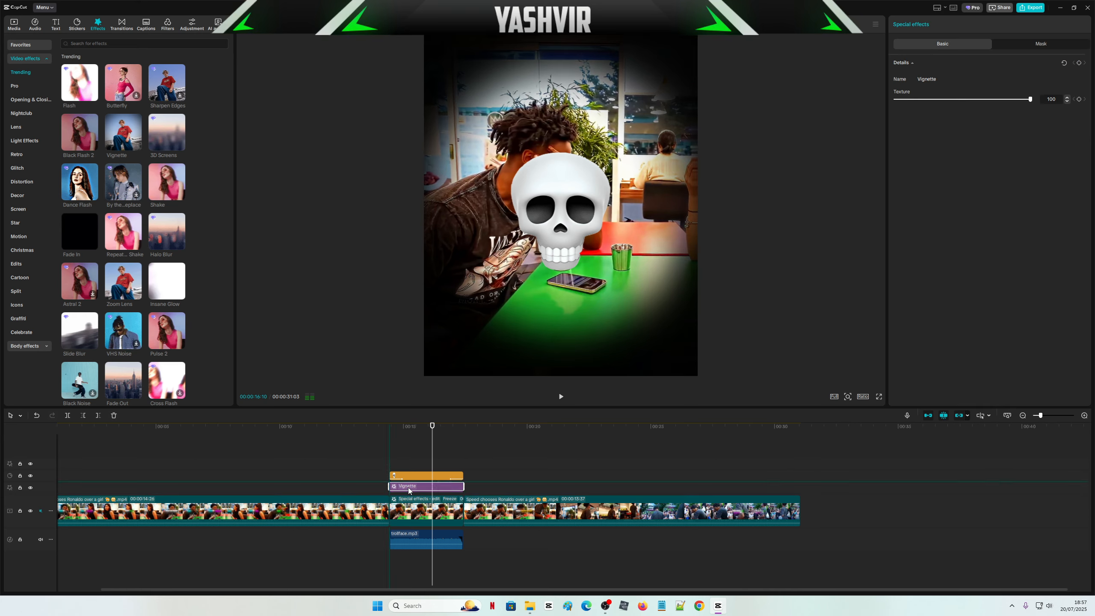
Step: Apply the Zoom Lens effect to the freeze-frame clip with a speed of 51, and play back the transition
left_click(79, 175)
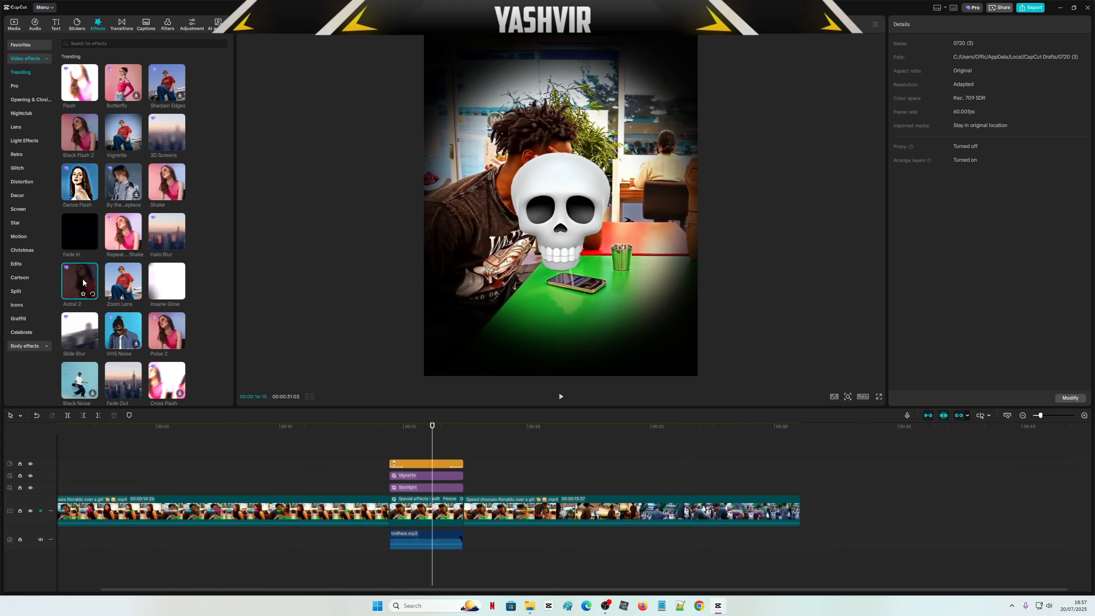
left_click(117, 276)
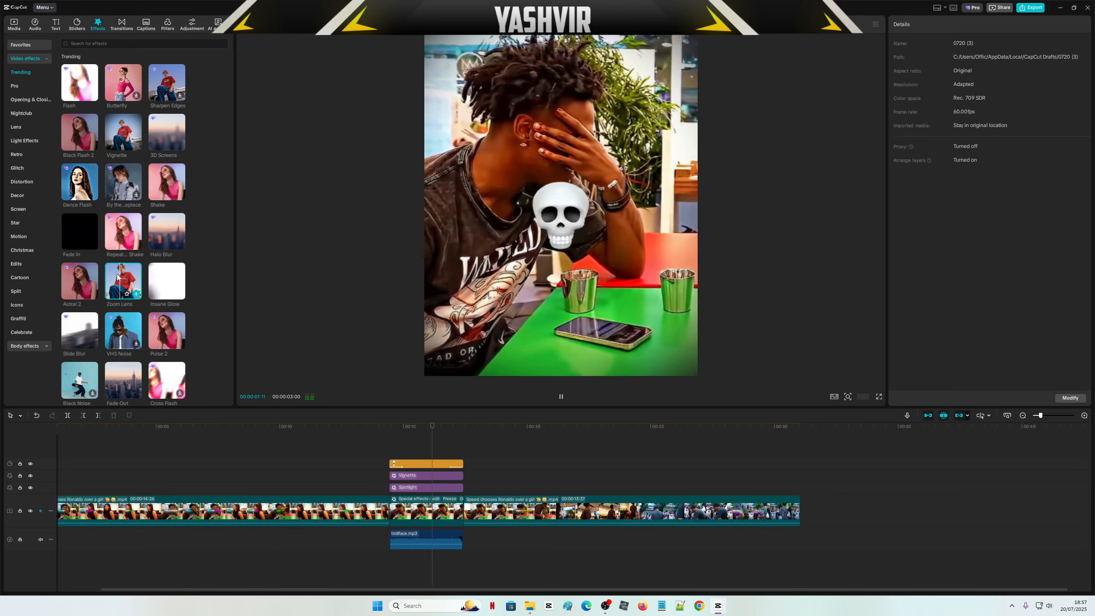
left_click_drag(118, 276, 399, 512)
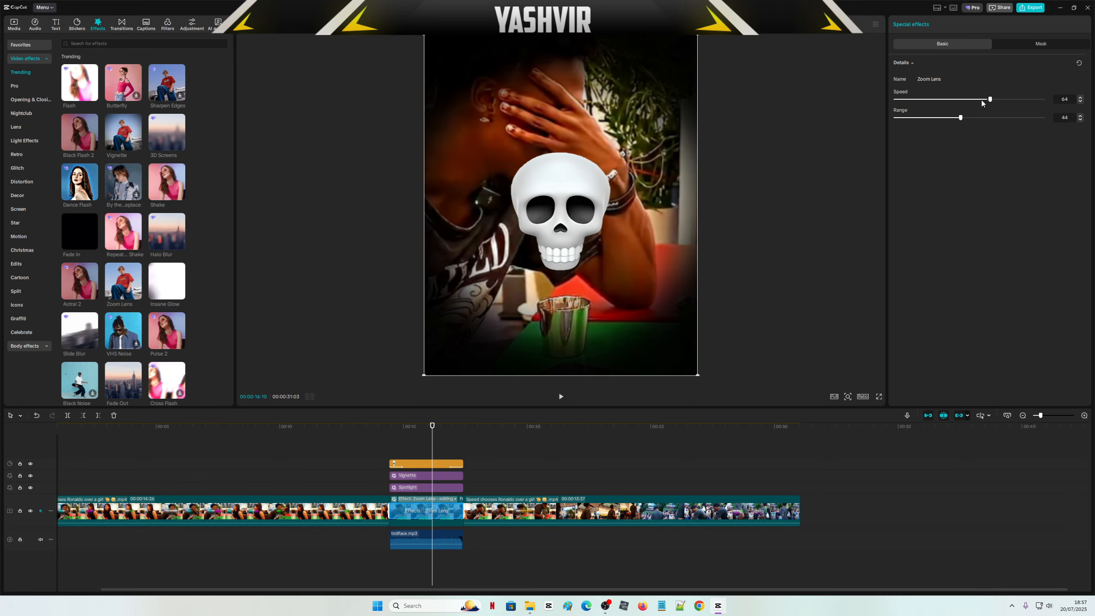
left_click(391, 446)
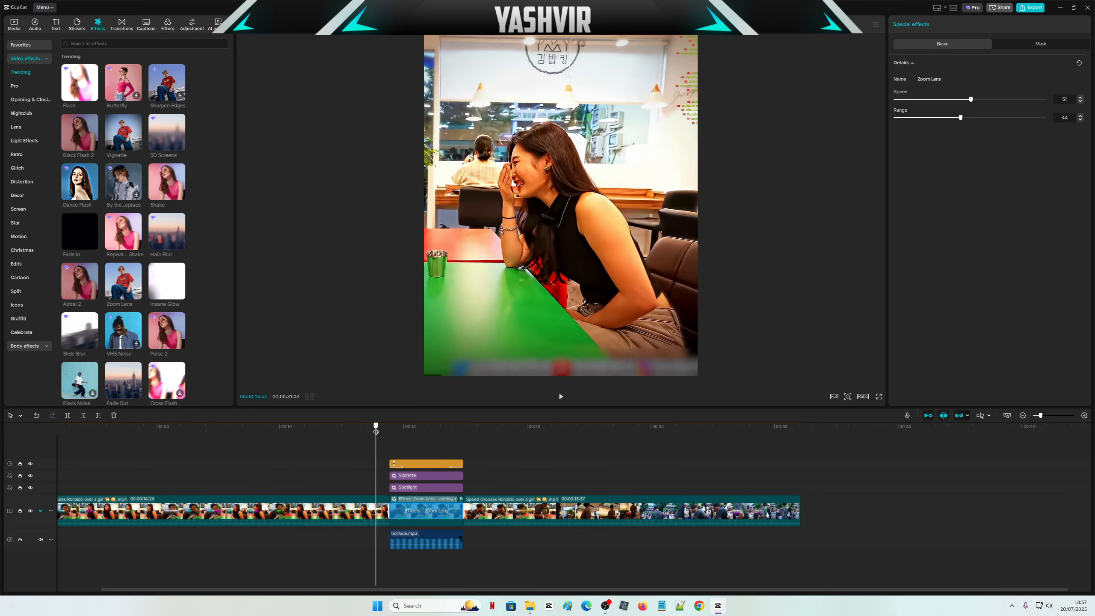
left_click(560, 396)
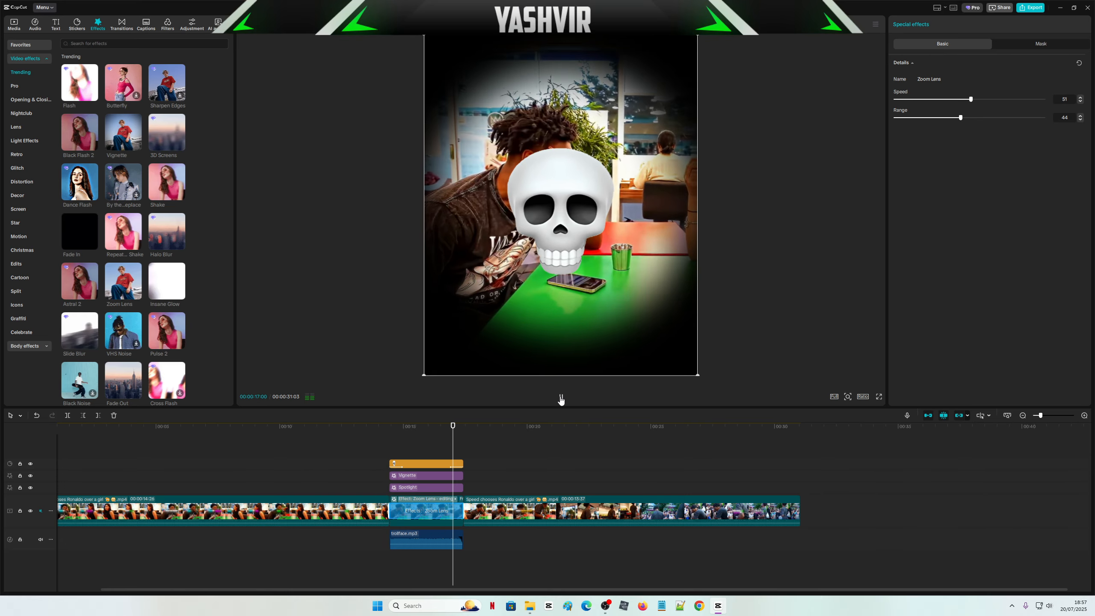
Step: Stop playback, unmute the main video track and return the playhead to 00:00:02:43
left_click(561, 397)
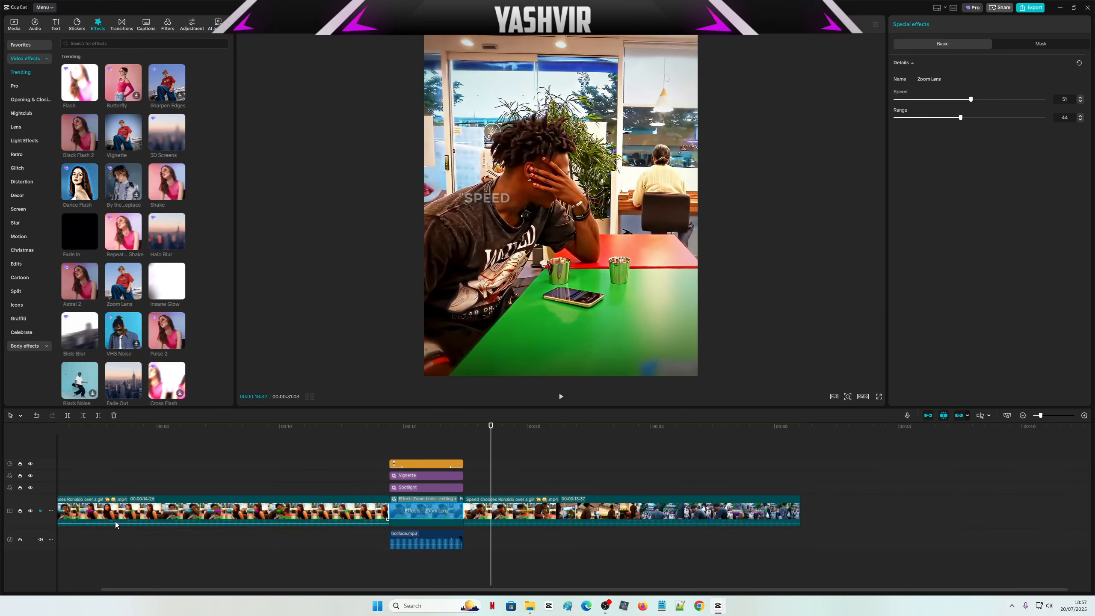
left_click(41, 511)
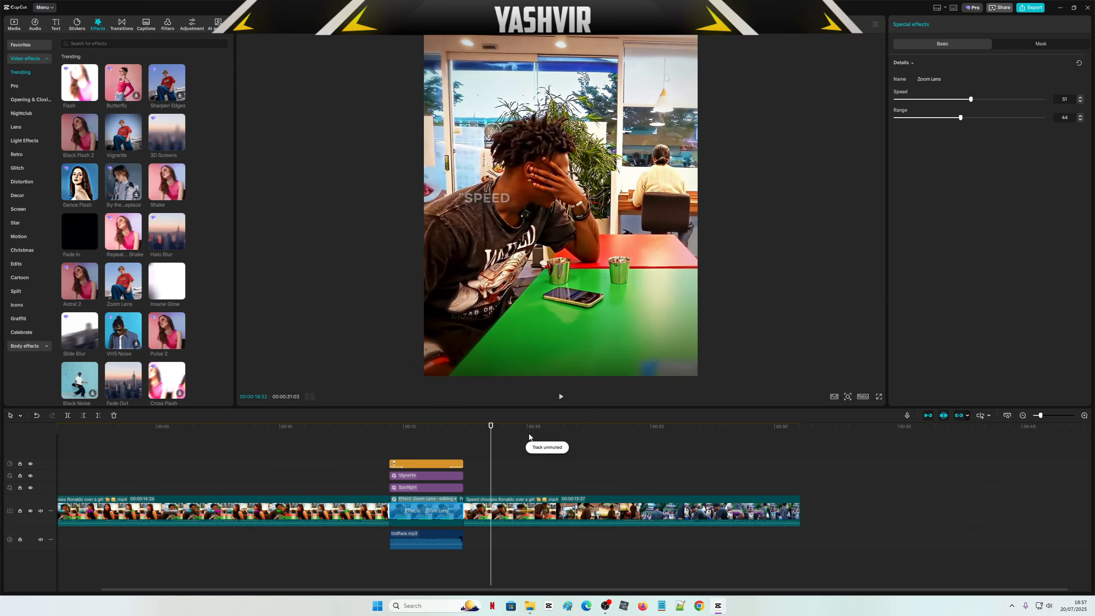
left_click(100, 428)
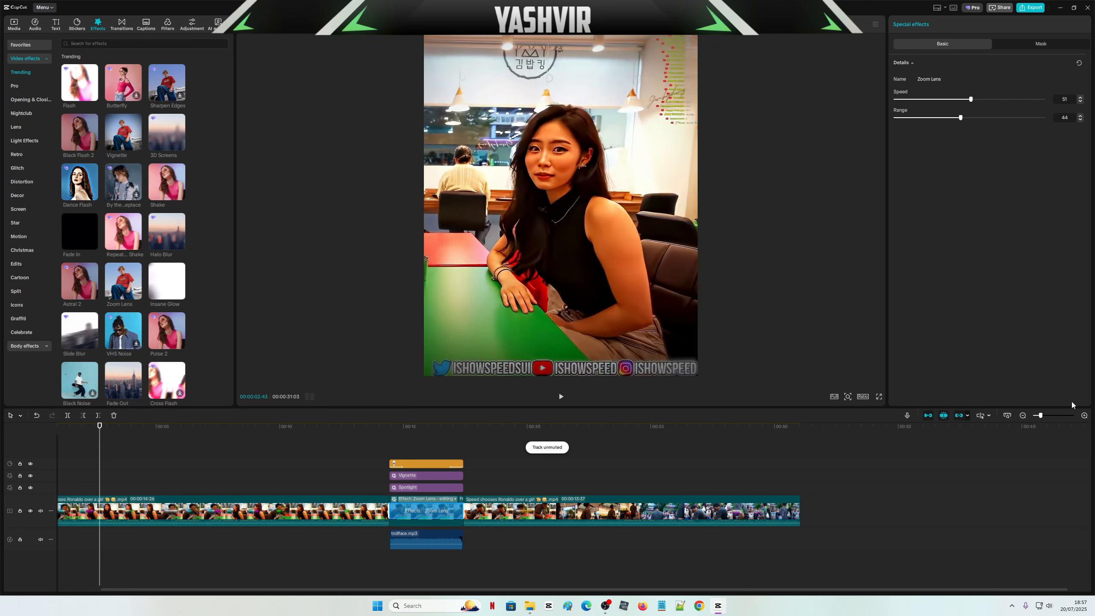
left_click(1024, 415)
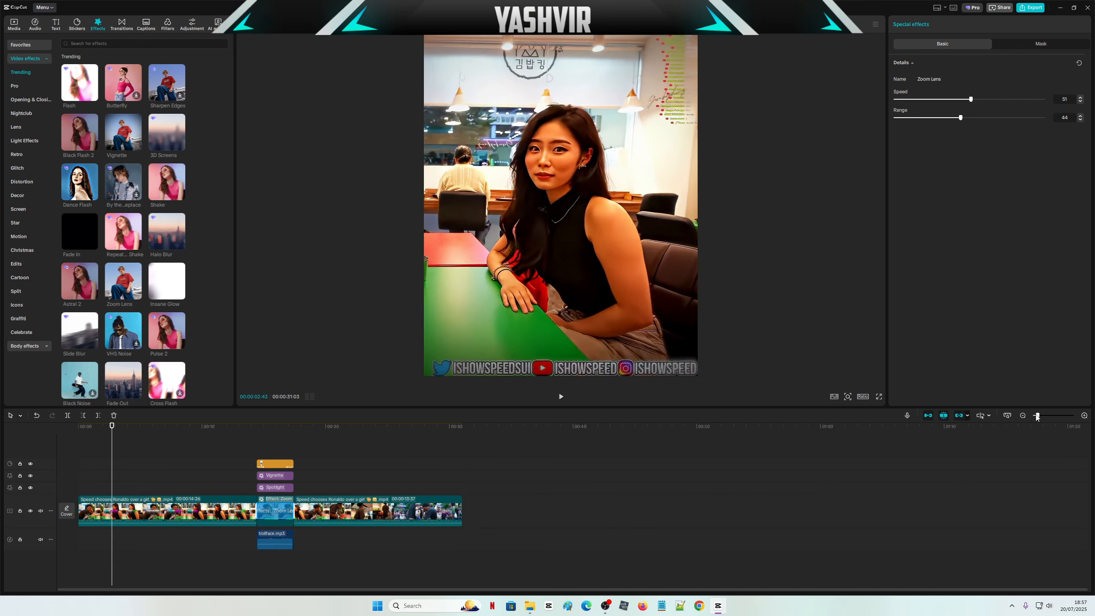
left_click_drag(1038, 417, 1035, 416)
Step: Play the edit through the freeze frame and cut away all footage after 00:00:21:59
left_click(562, 400)
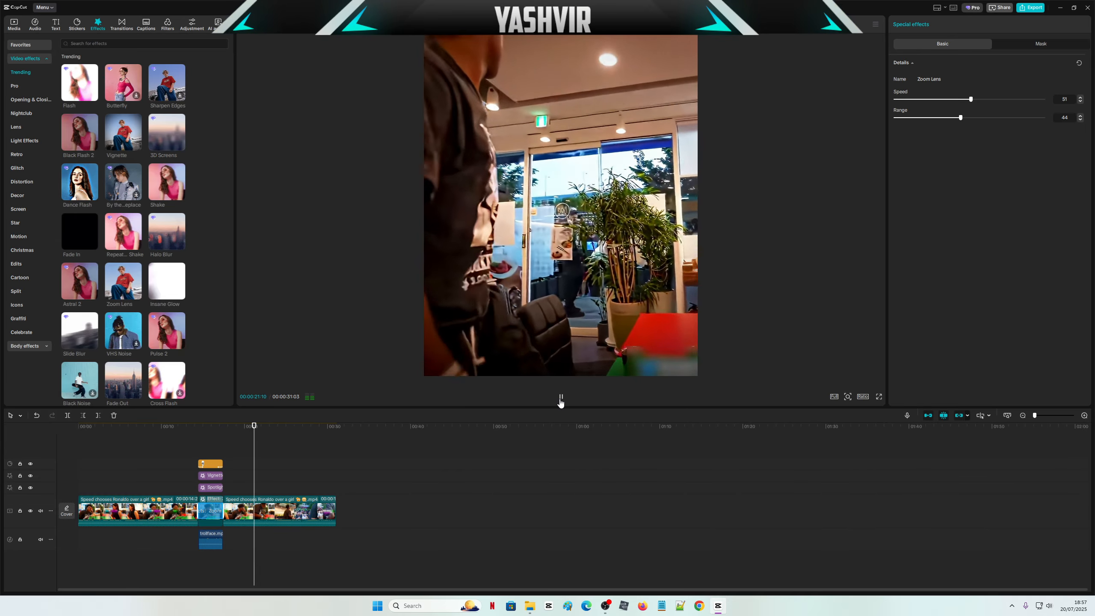
left_click(561, 398)
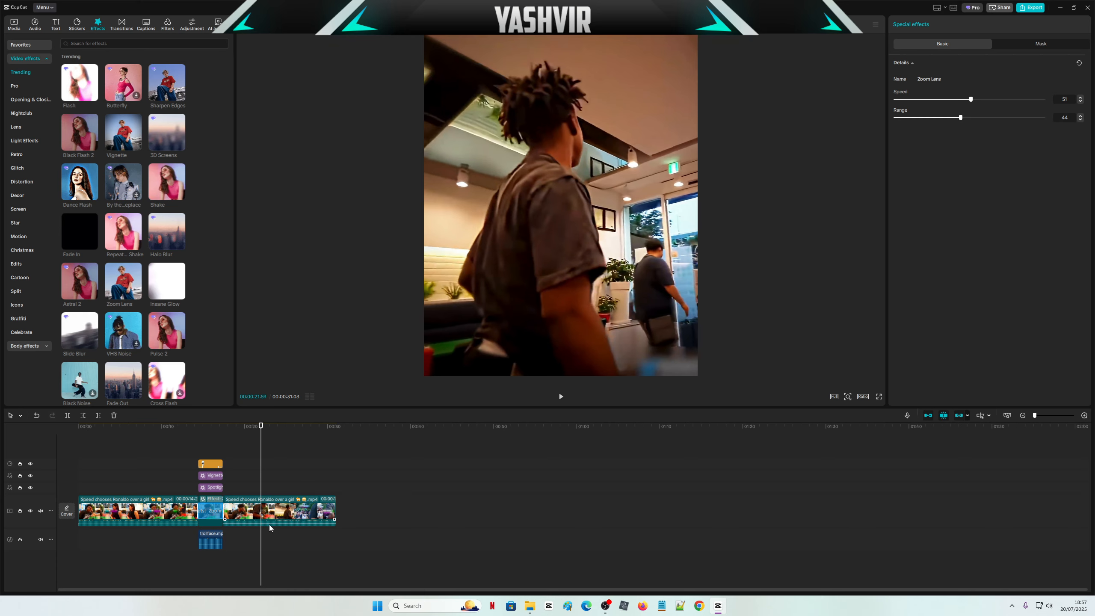
left_click(98, 416)
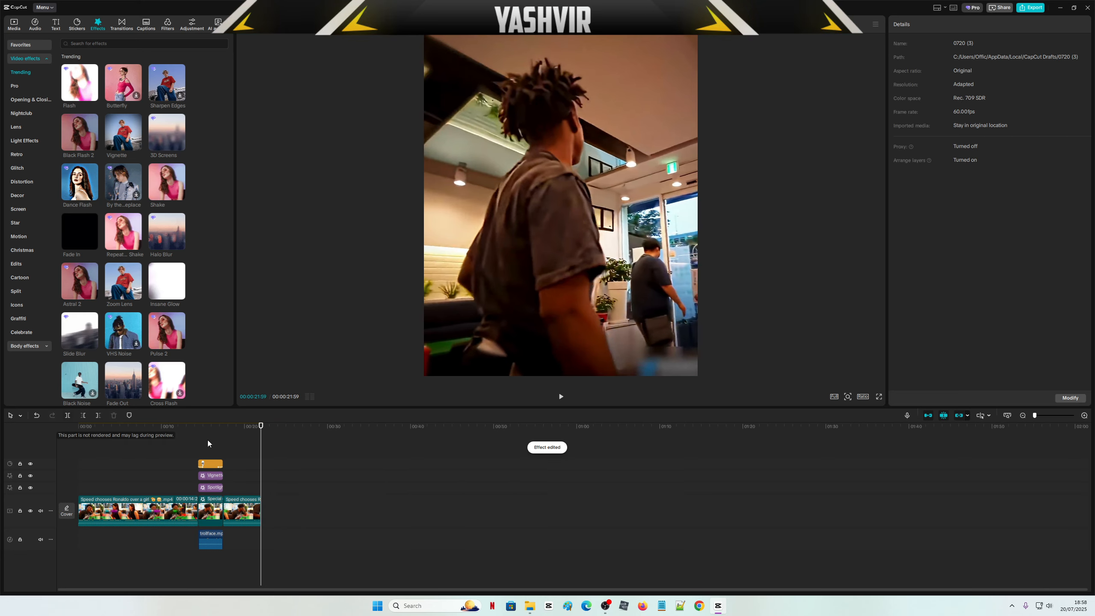
Step: Look over the export settings and the available resolutions, and leave without exporting
left_click(1032, 8)
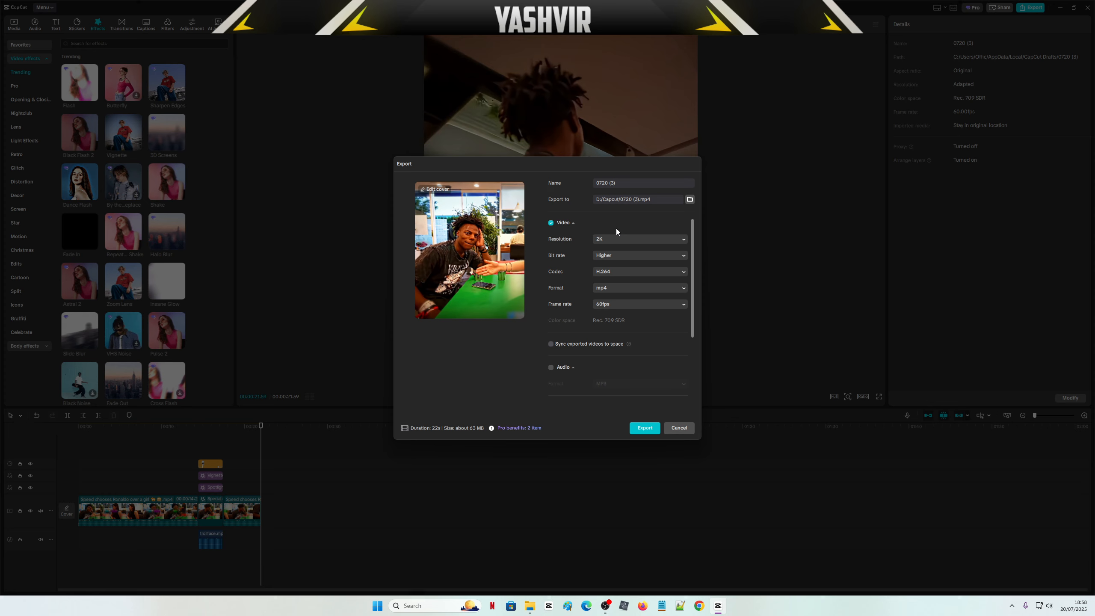
left_click(616, 242)
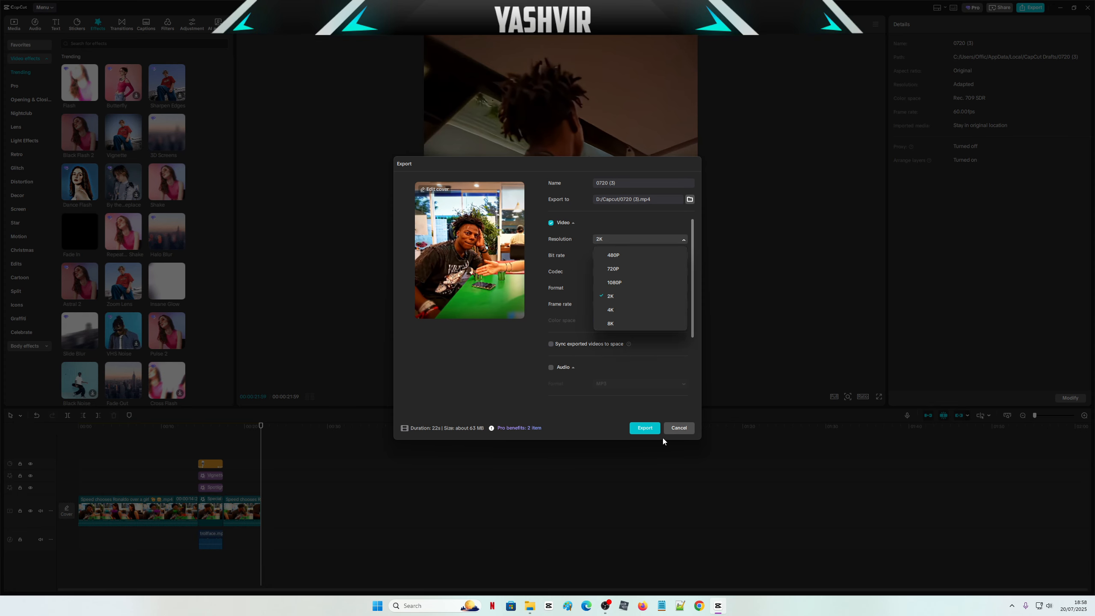
left_click(688, 427)
left_click(251, 506)
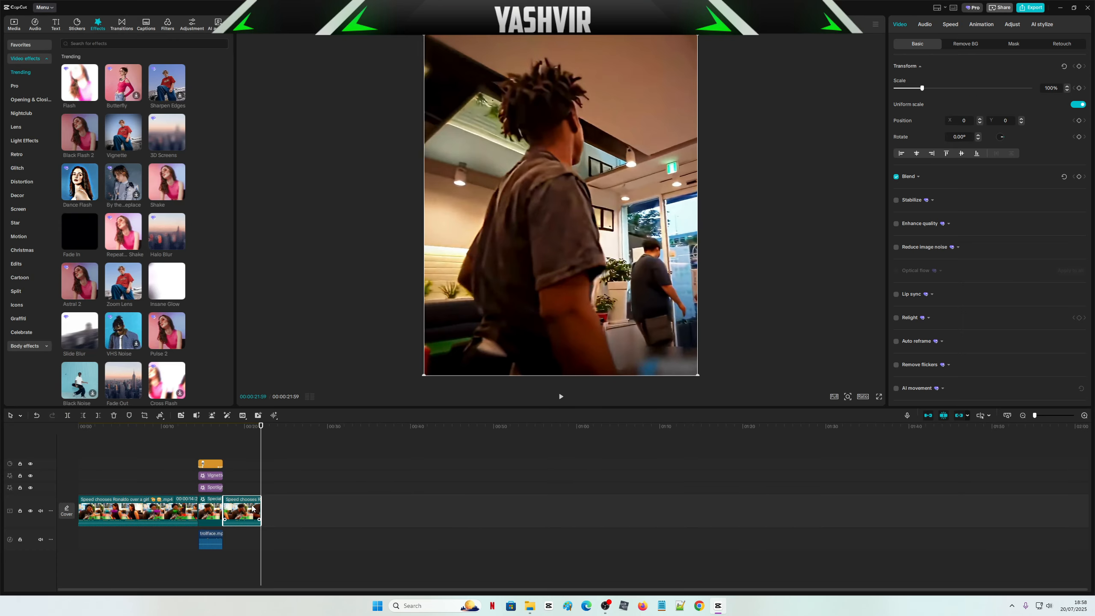
left_click(267, 538)
left_click_drag(266, 539, 76, 428)
right_click(158, 513)
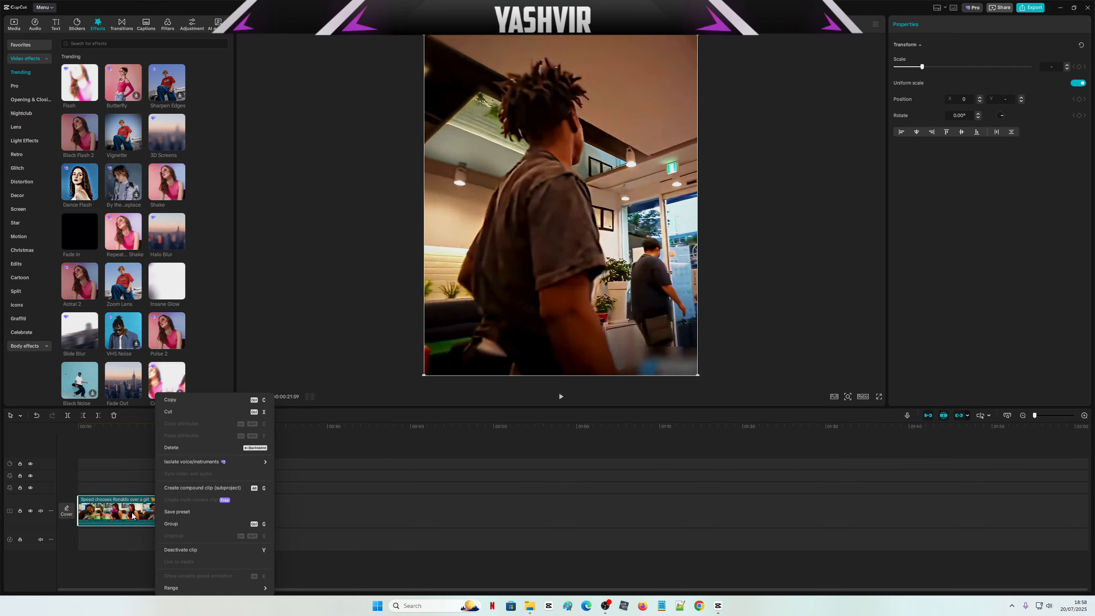
left_click(221, 459)
Step: Preview filters such as Clear II and BW 3, and apply the 4K filter to both the closing clip and the opening clip
left_click(247, 508)
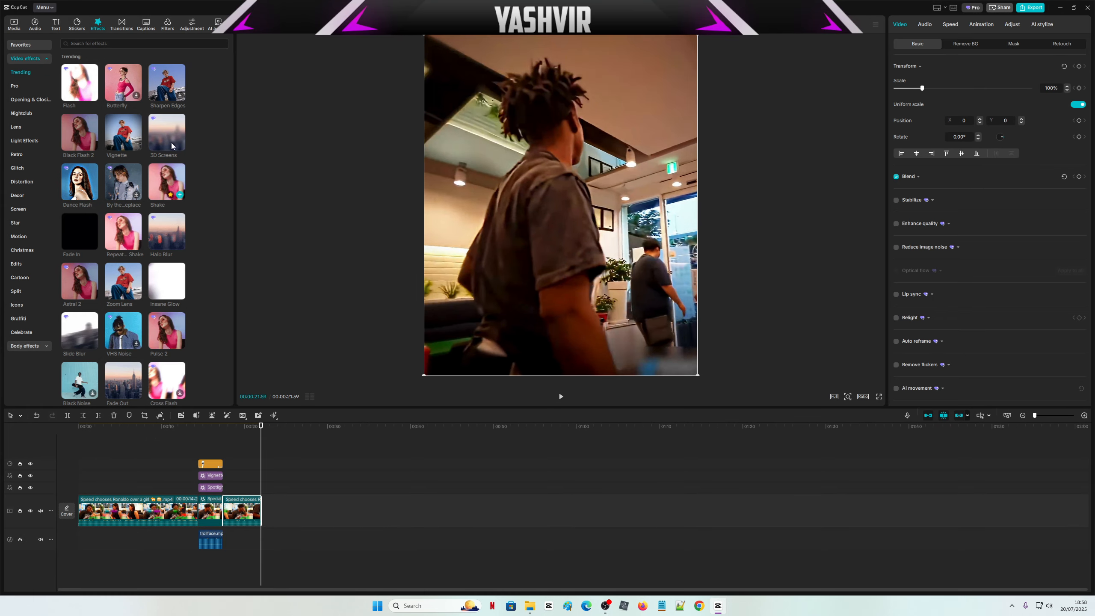
left_click(167, 24)
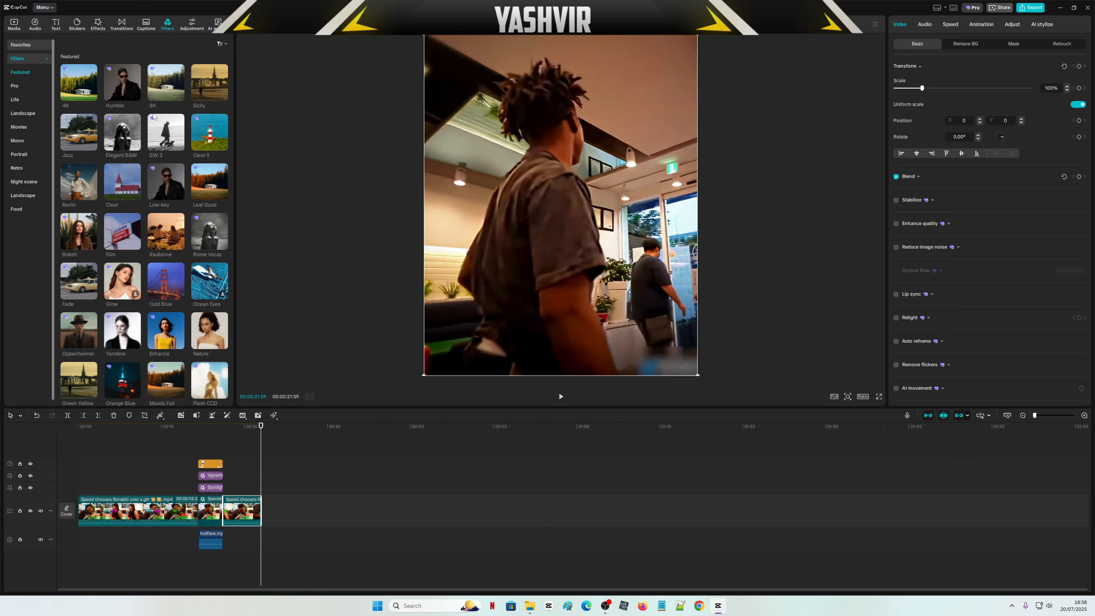
left_click(210, 134)
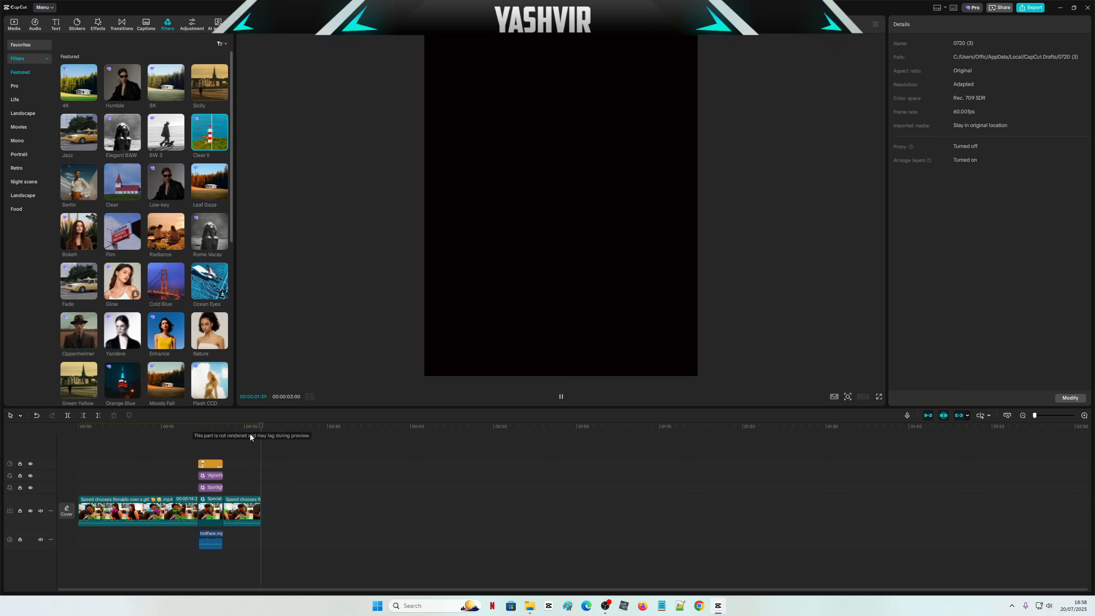
left_click(236, 428)
left_click(210, 131)
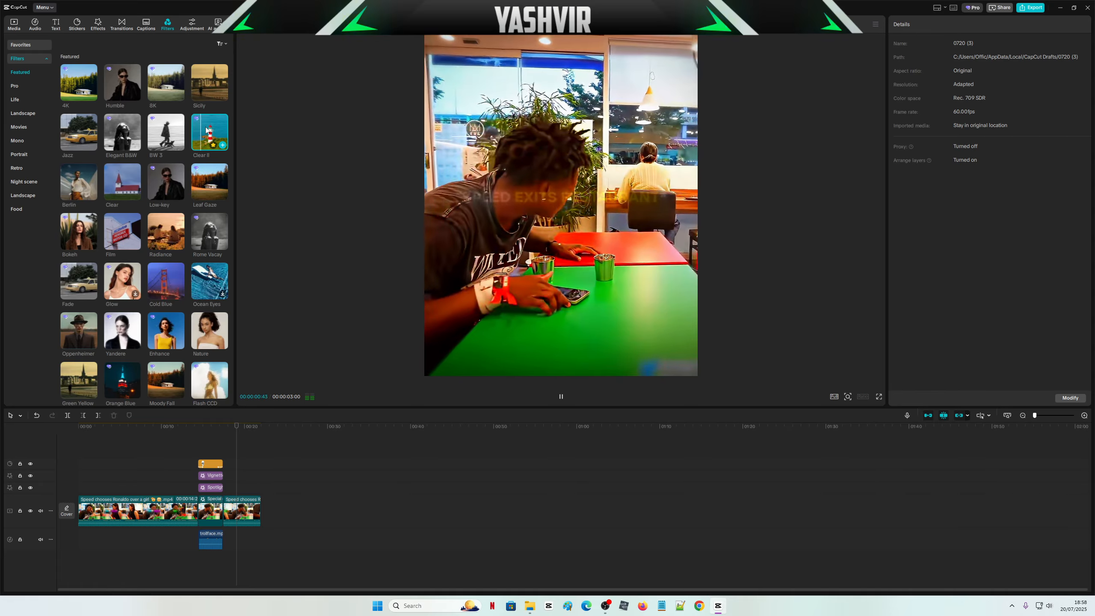
left_click(160, 126)
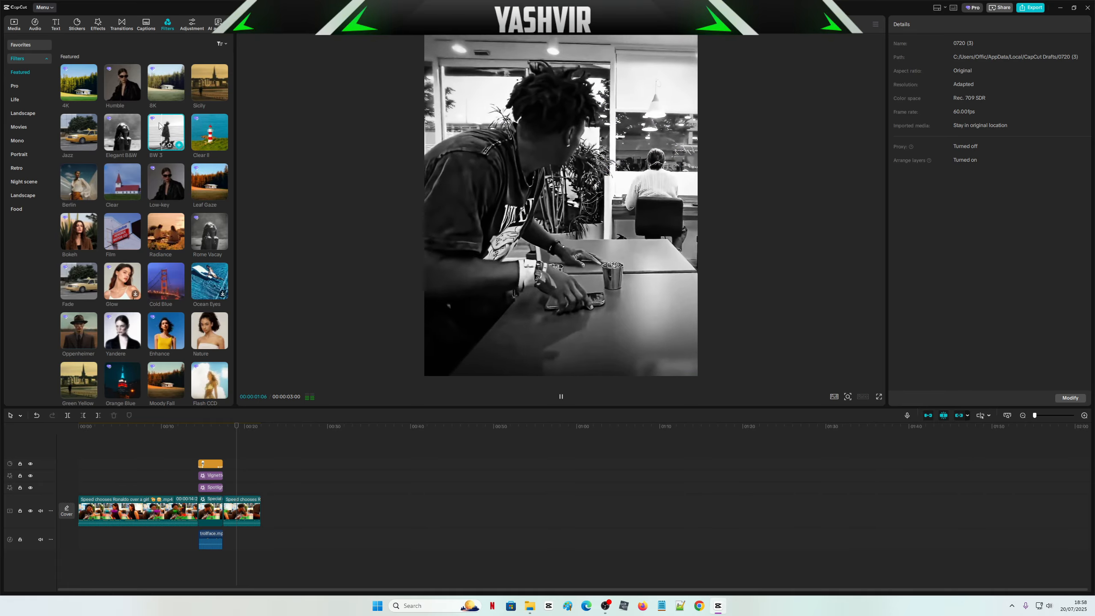
left_click(75, 75)
left_click_drag(74, 76, 234, 511)
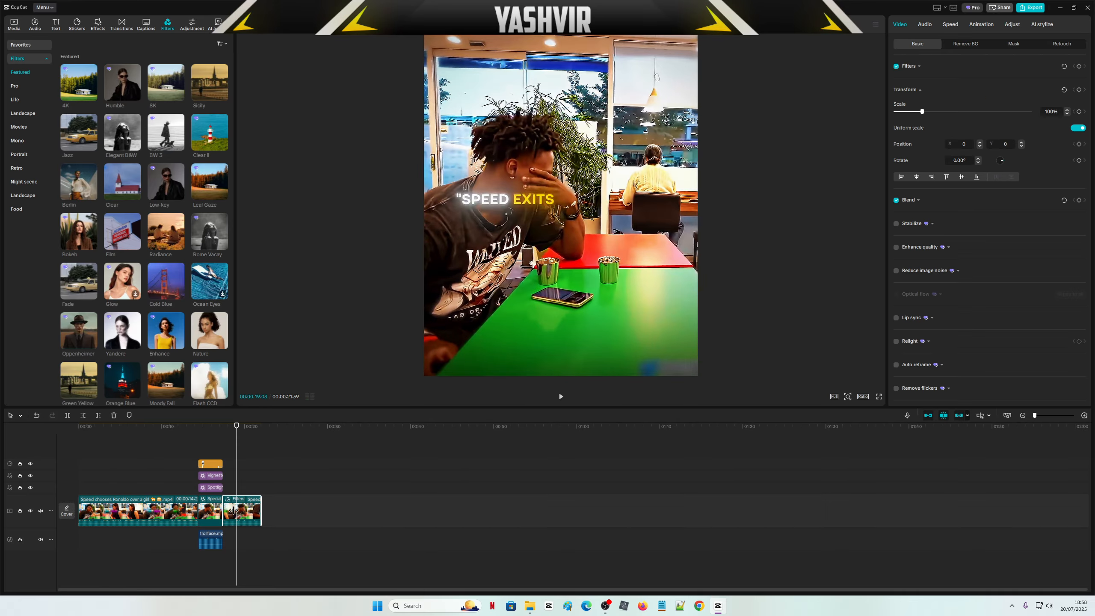
left_click_drag(109, 525, 108, 519)
left_click_drag(133, 427, 77, 427)
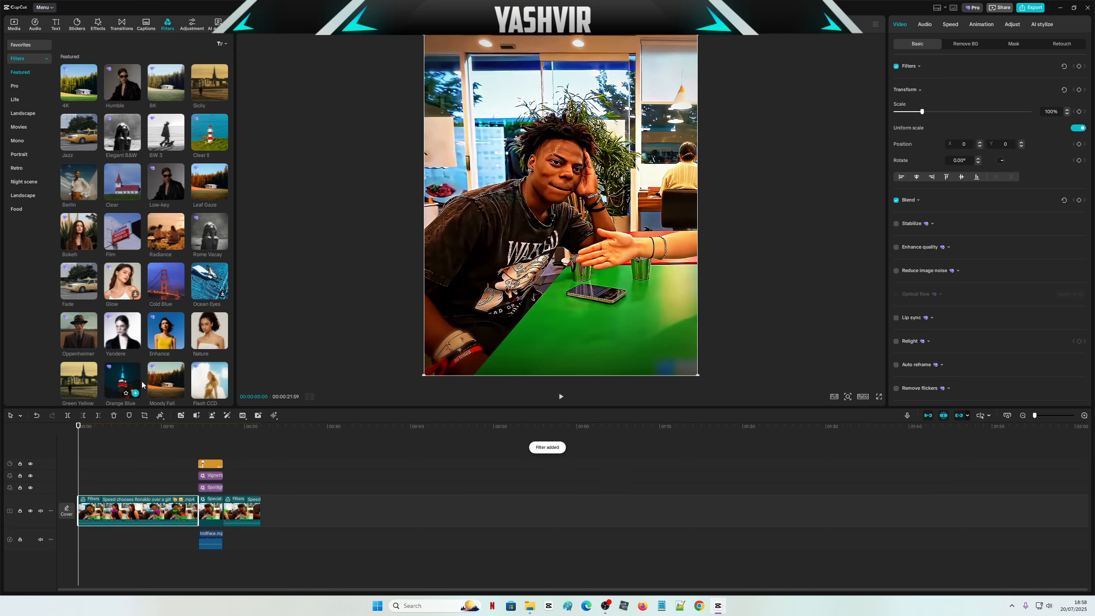
Step: Preview Moody Fall, Rome Vacay and other featured filters on the video's opening, and replace the opening clip's filter with Clear II
left_click(164, 373)
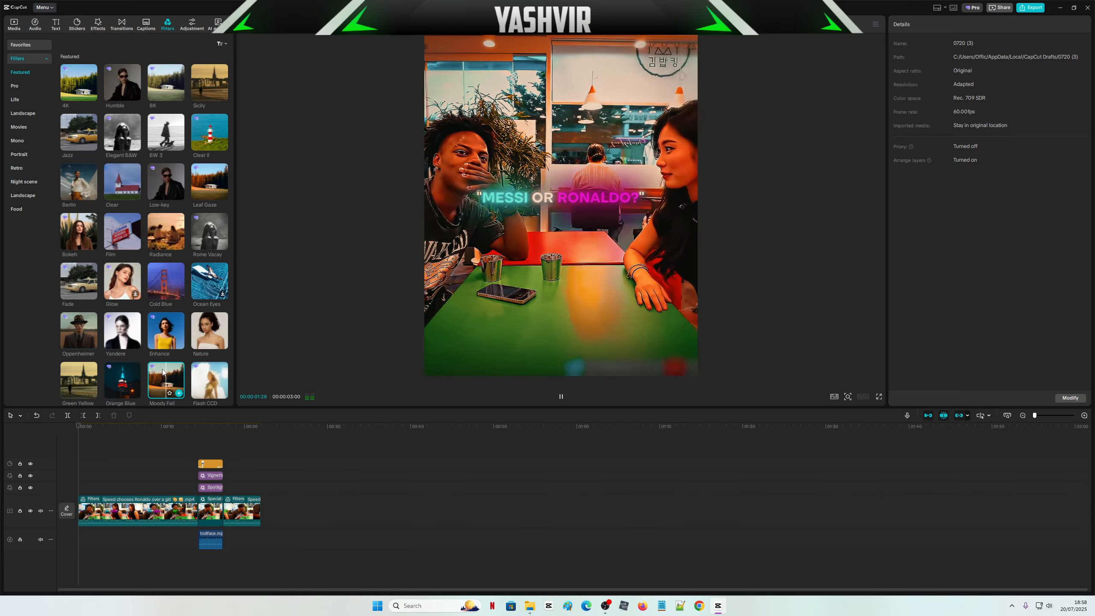
left_click(207, 336)
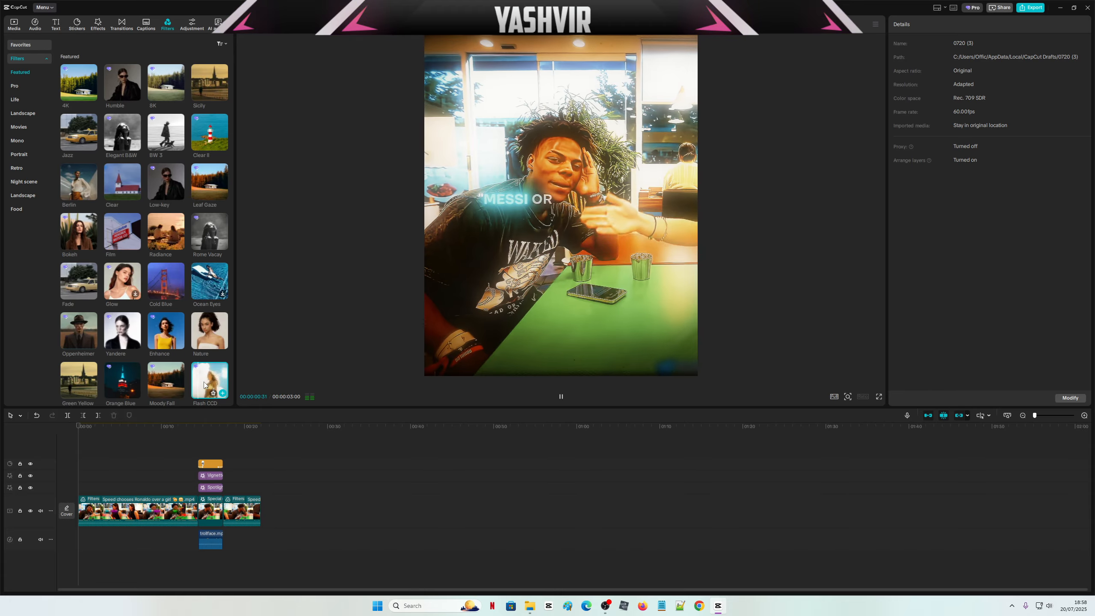
left_click(201, 235)
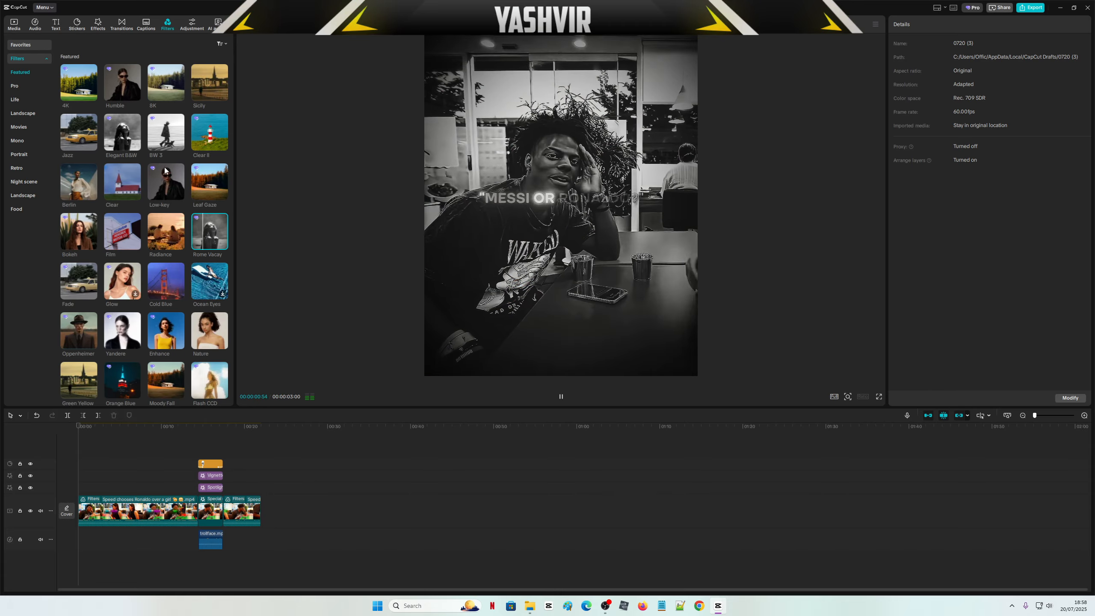
left_click(166, 182)
left_click(205, 139)
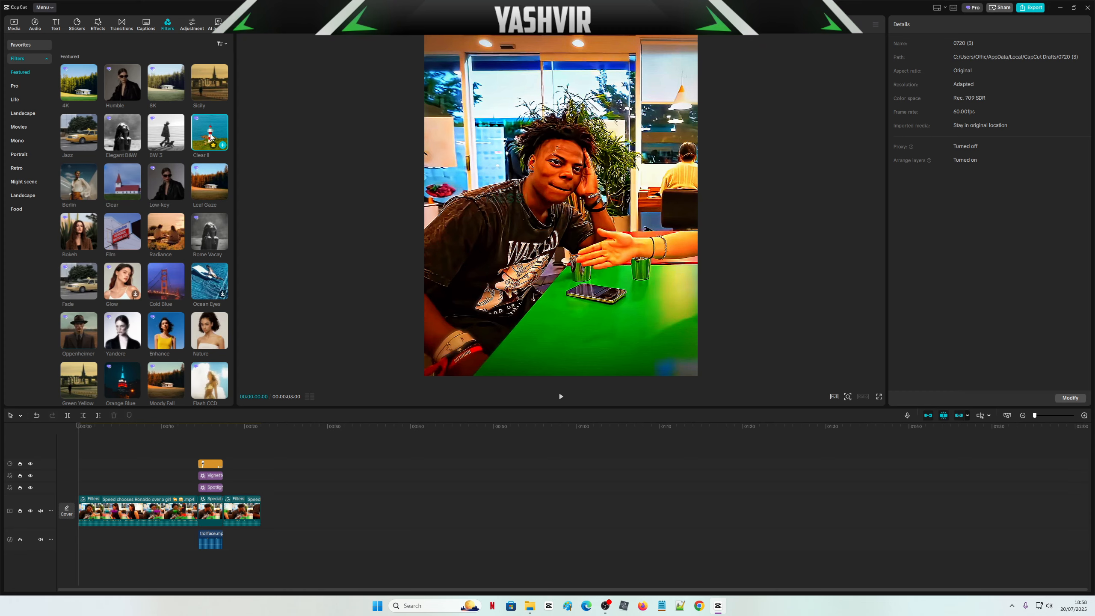
left_click_drag(208, 130, 149, 512)
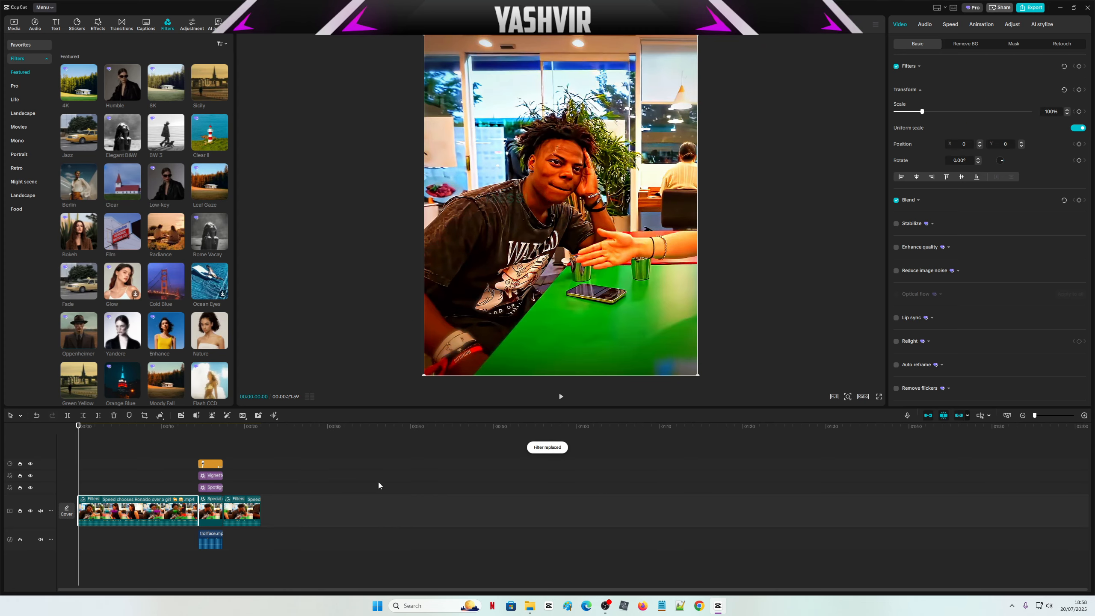
Step: Open the export settings and name the output file "Messi or Ronaldo #shorts"
left_click(1026, 8)
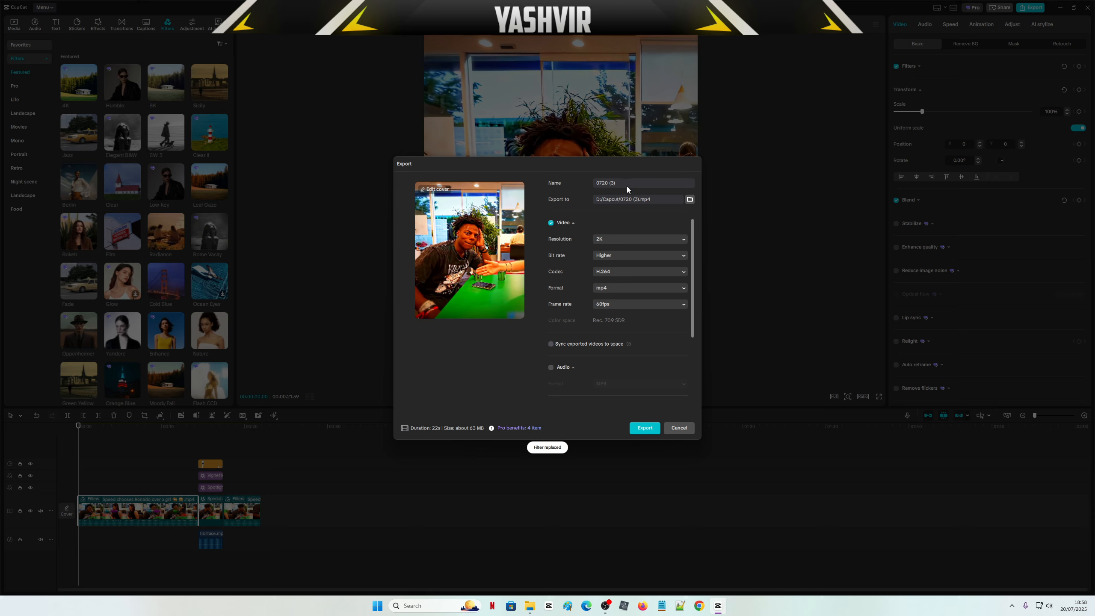
type("Messi ")
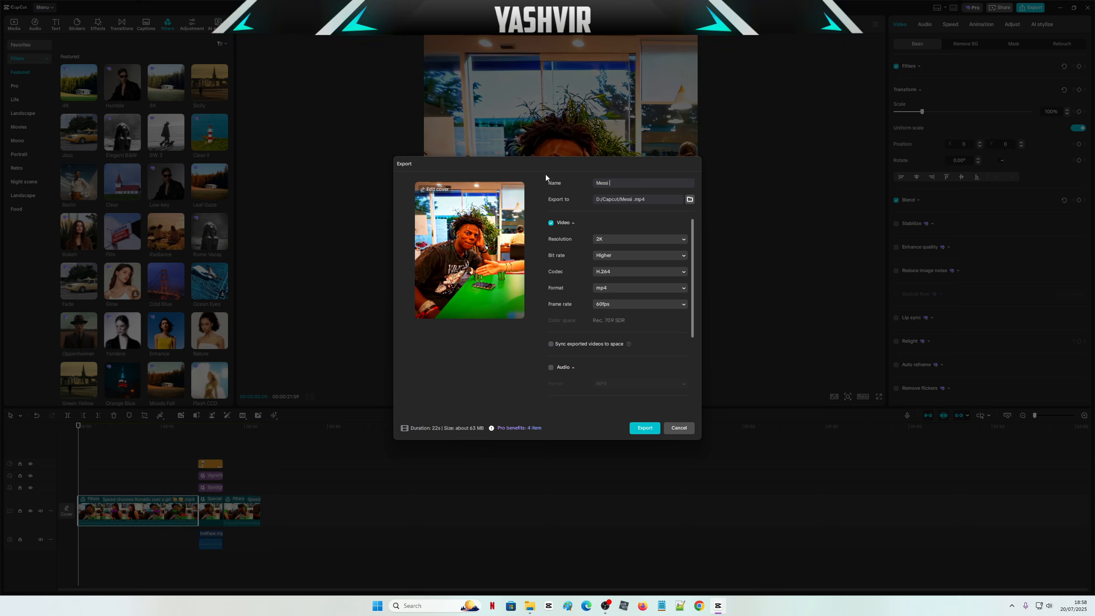
type("or Ra")
type("nl")
key("BackSpace")
type("aldo #$")
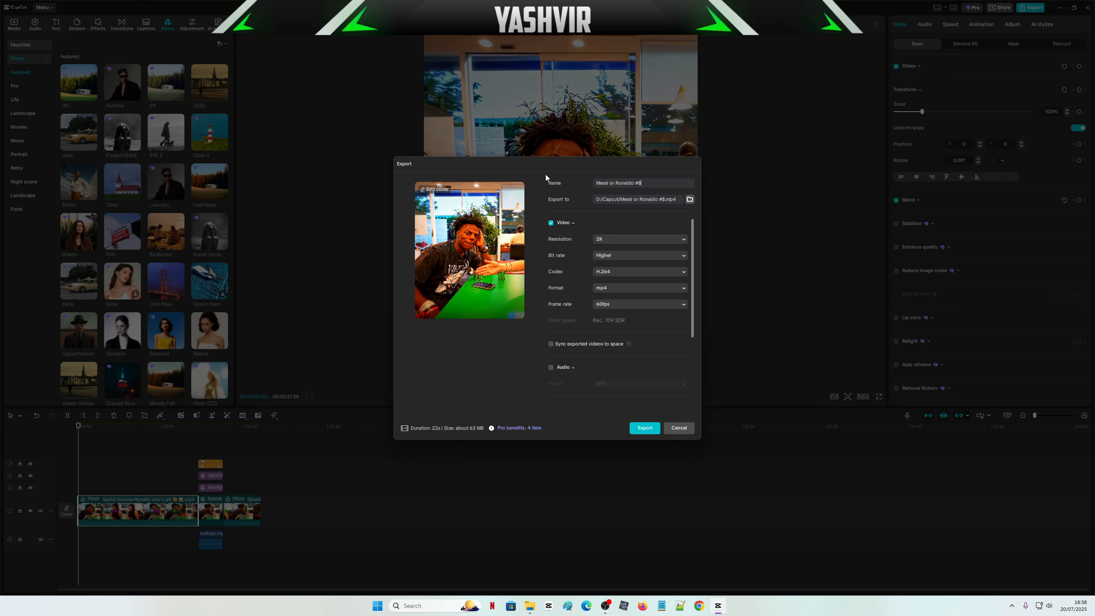
key("BackSpace")
type("shorts")
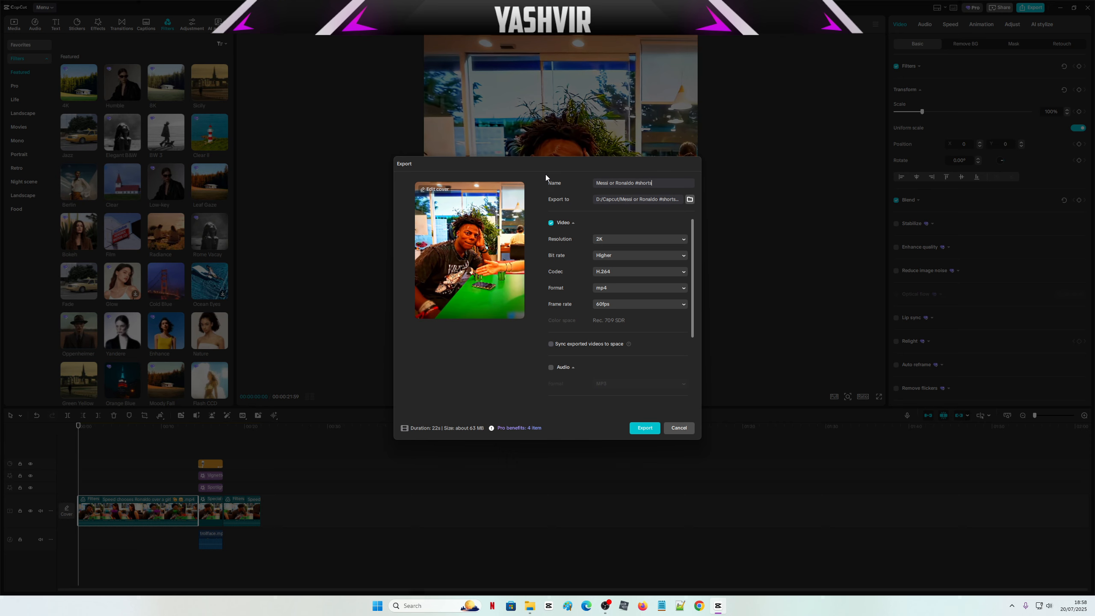
Step: Try to enable the copyright check and export the video
scroll(606, 309, "down", 3)
left_click(680, 400)
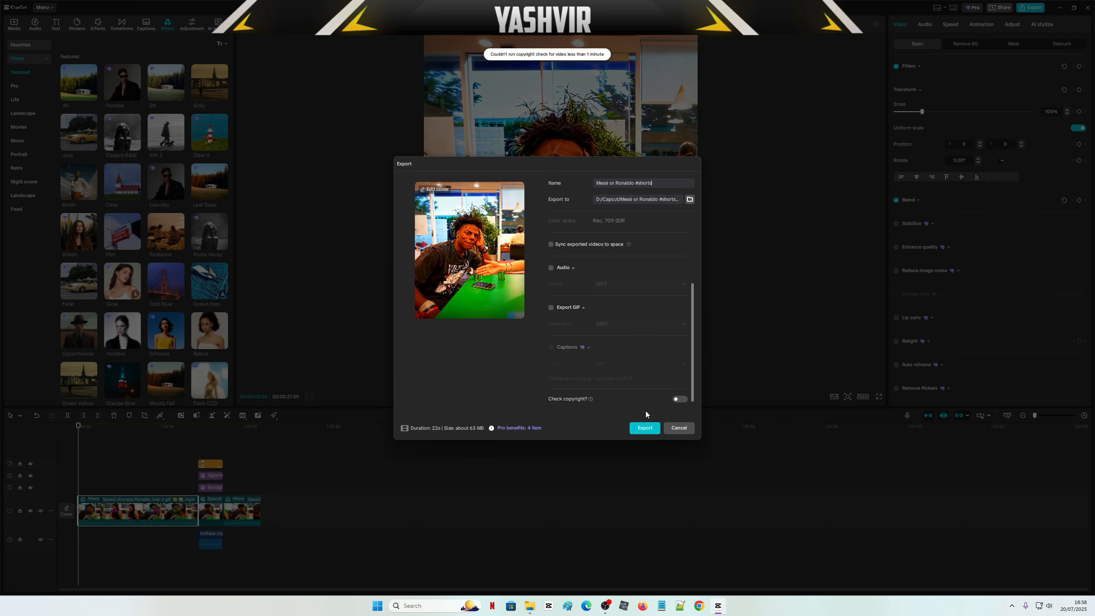
left_click(645, 427)
Step: View the exported video's folder, and return to the project by dismissing the folder window and the sharing dialog
left_click(435, 424)
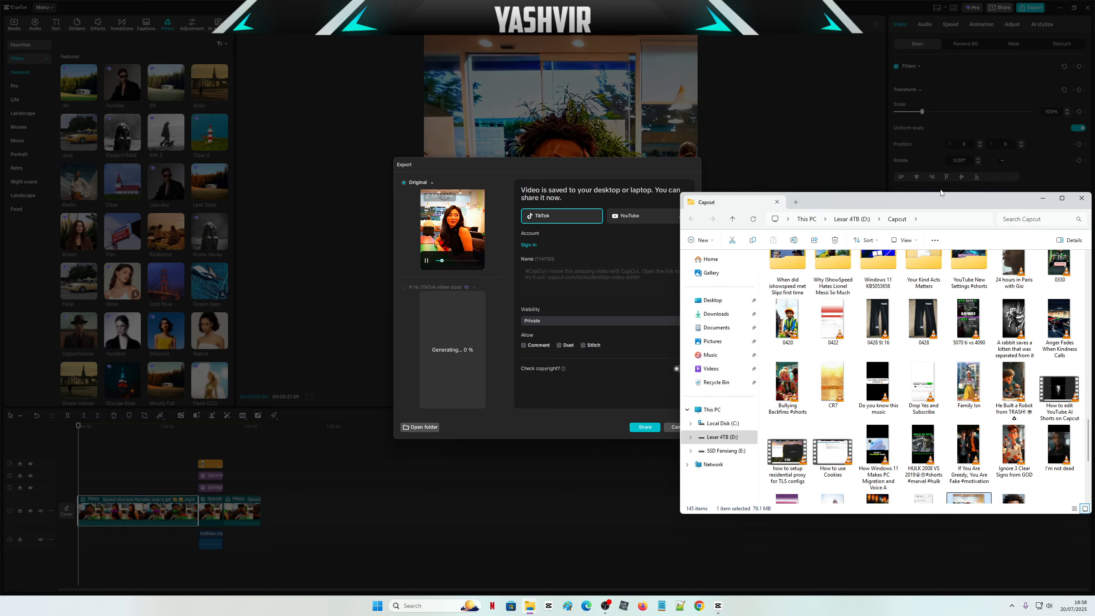
left_click(1042, 199)
left_click(685, 430)
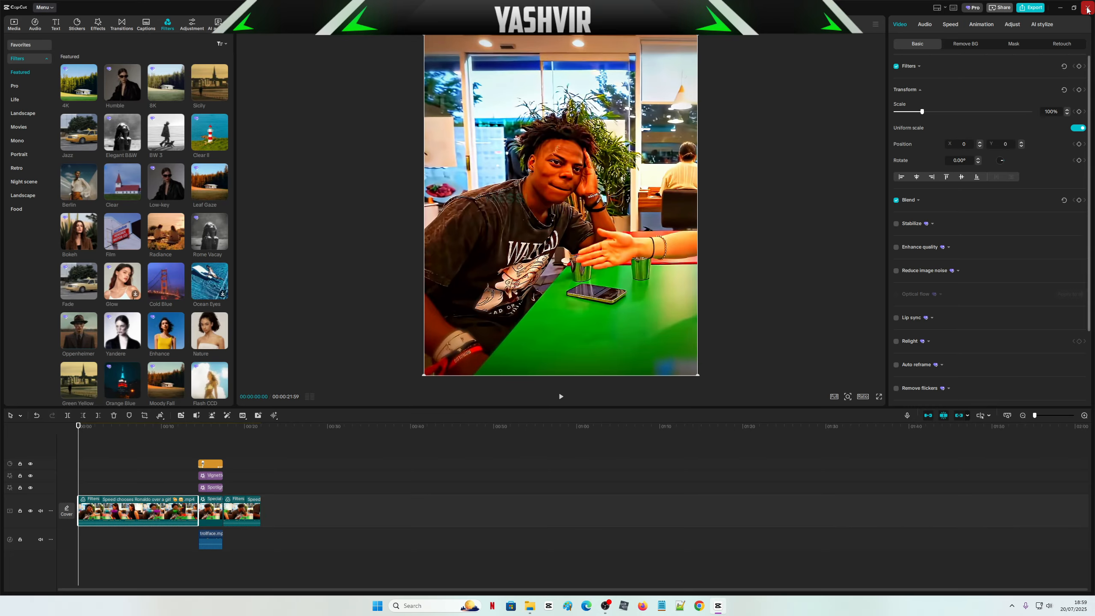